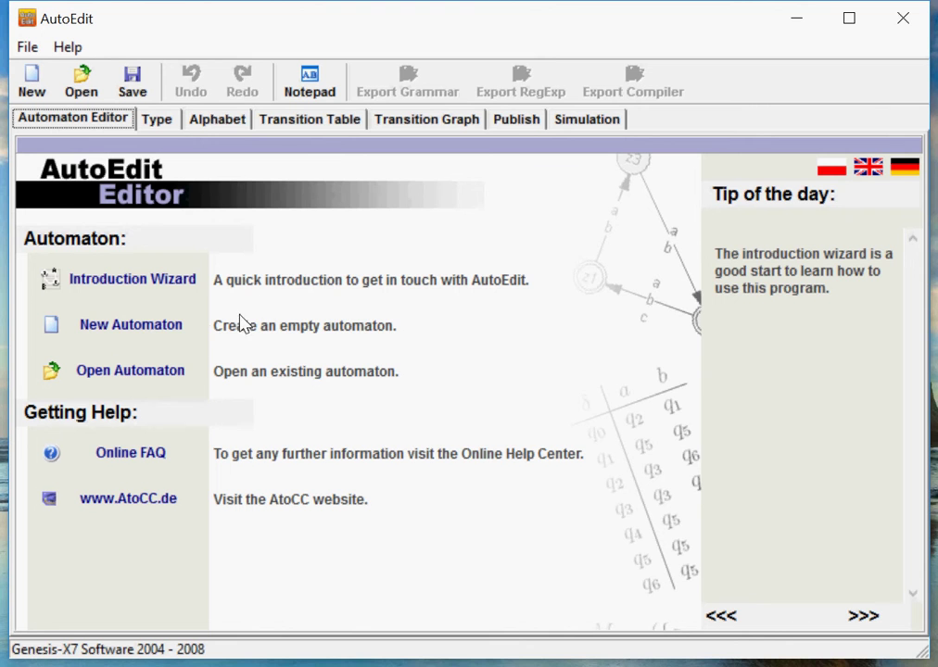
Step: Create a new empty automaton and set its type to DKA
left_click(170, 326)
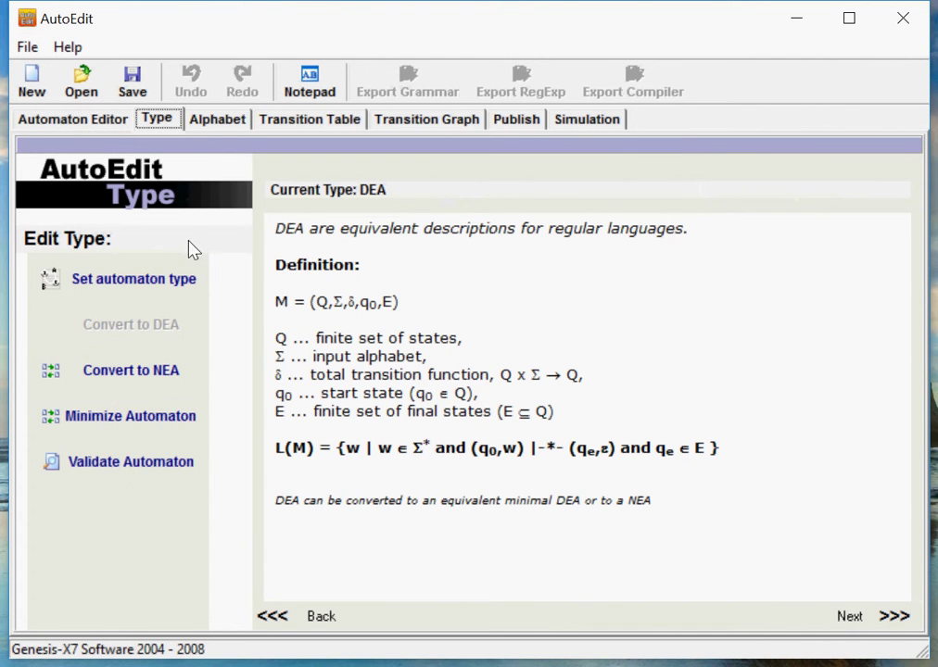
left_click(167, 291)
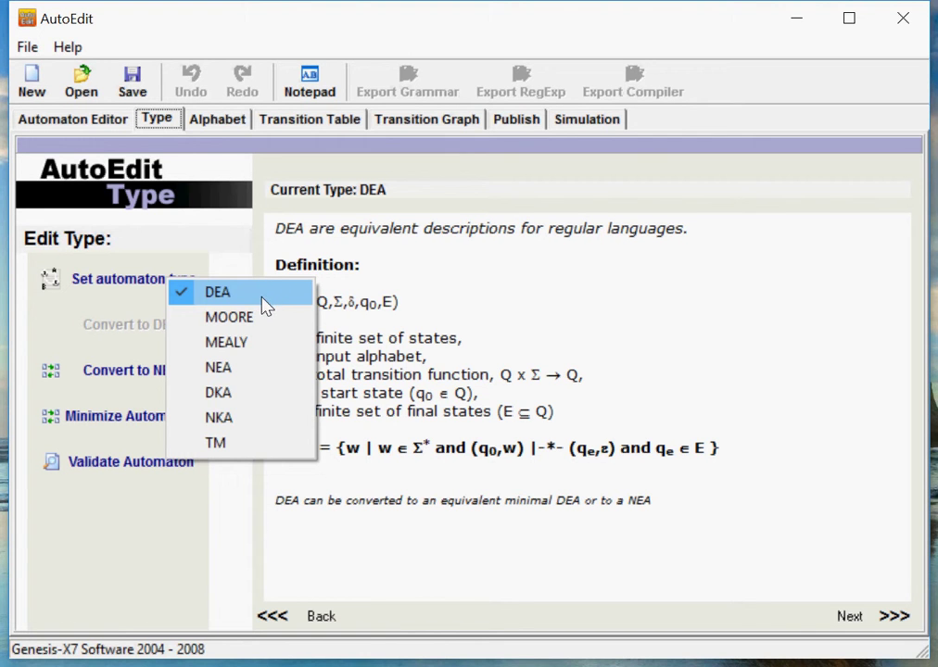
left_click(244, 400)
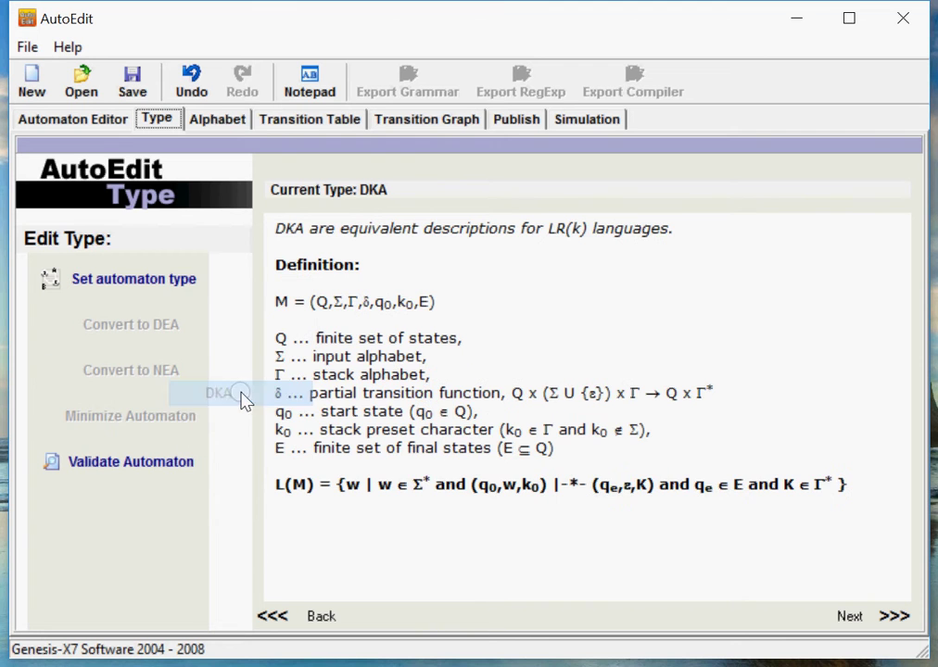
Step: Add the items a and b to the automaton's input alphabet
left_click(888, 616)
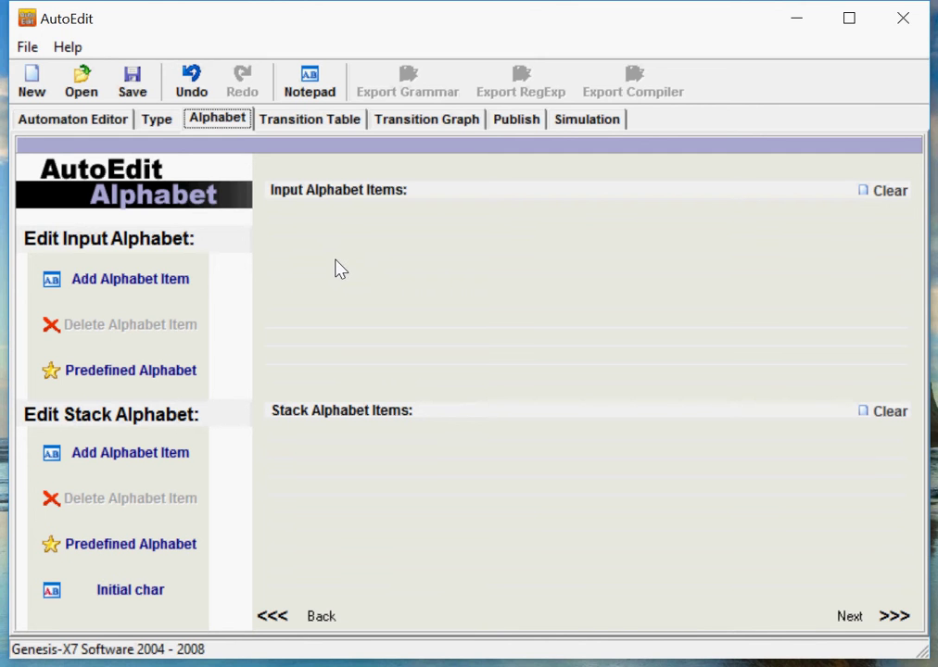
left_click(165, 287)
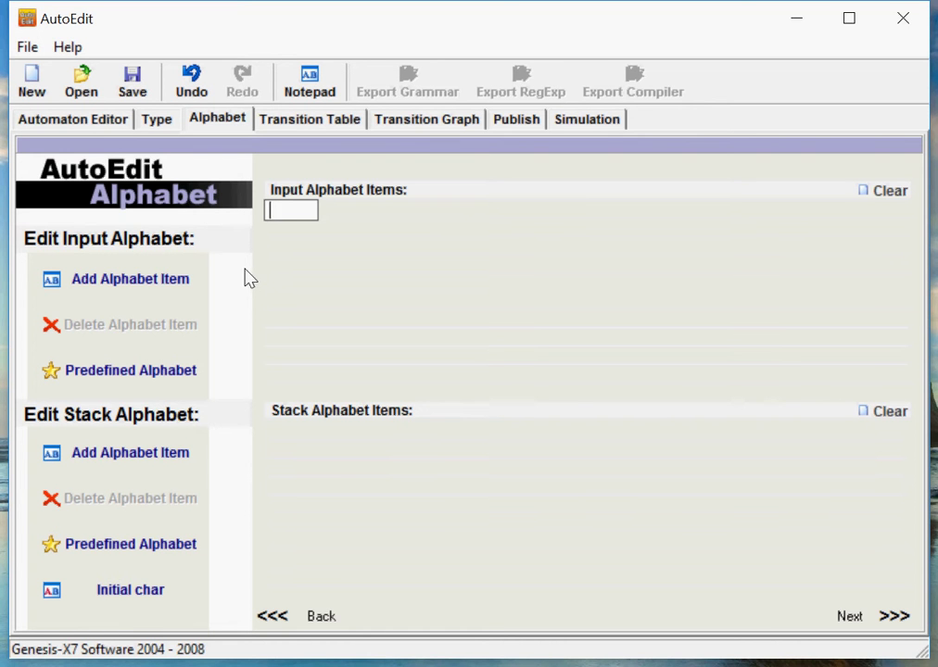
type("a")
left_click(160, 285)
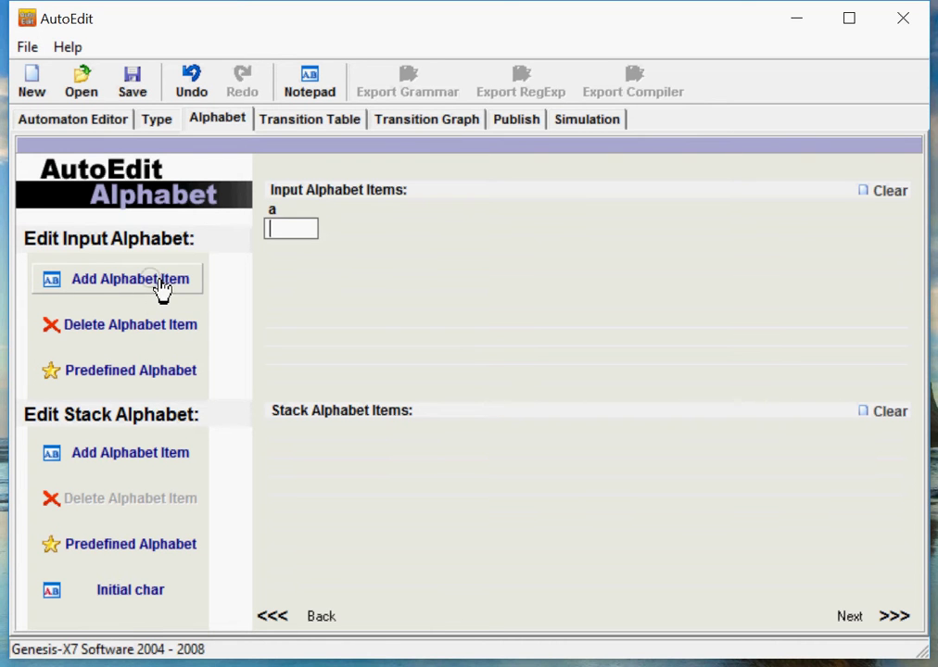
type("b")
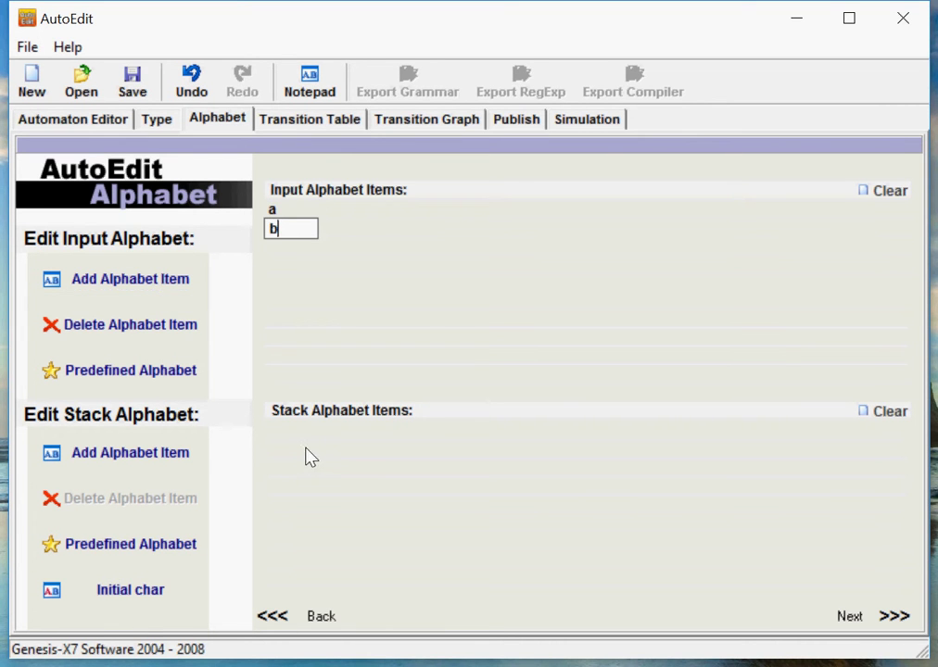
Step: Add the items # and A to the stack alphabet, with # first as the initial character
left_click(131, 462)
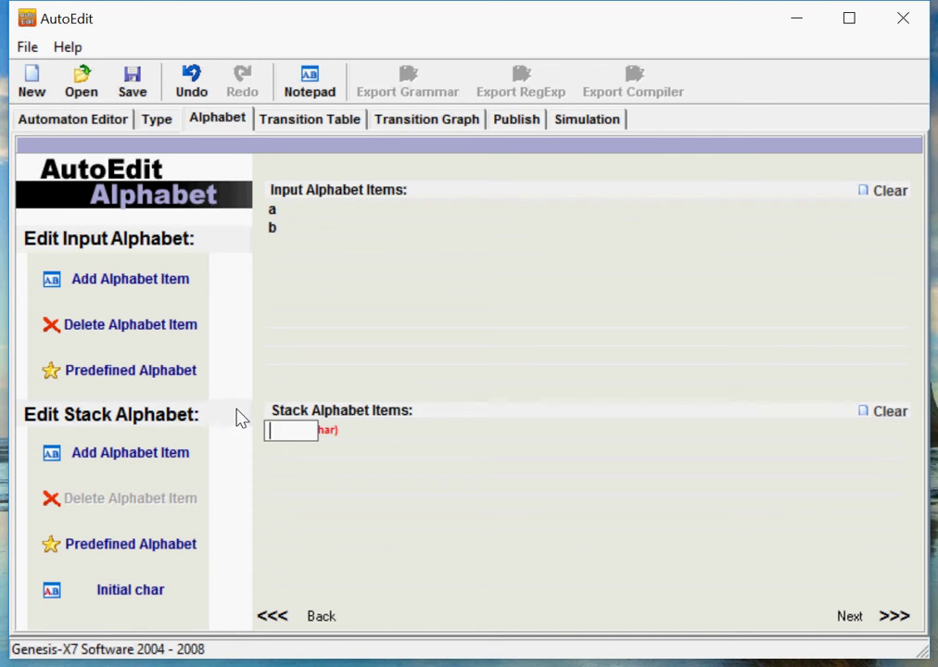
type("#")
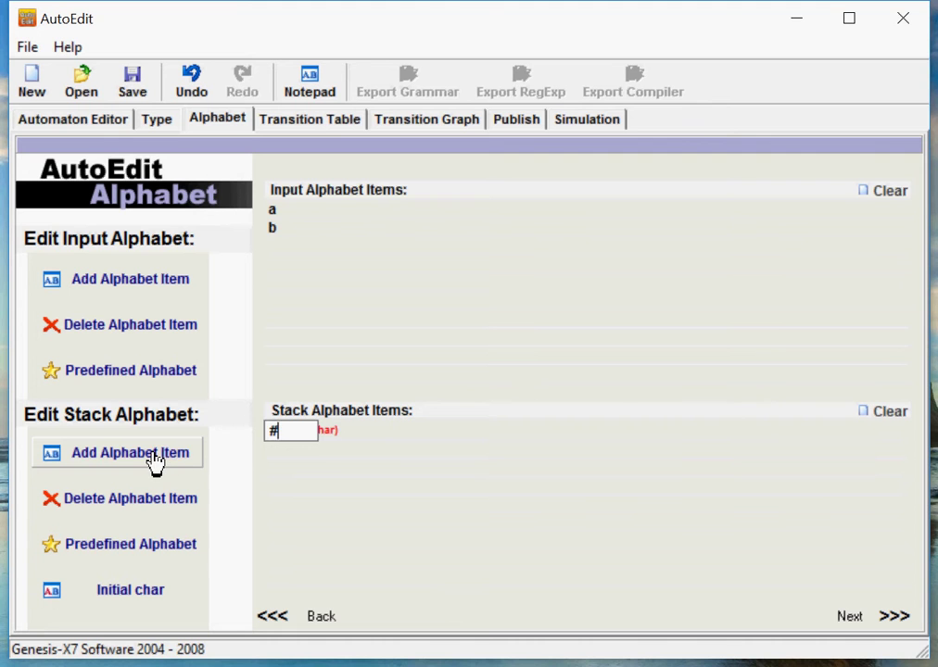
left_click(157, 463)
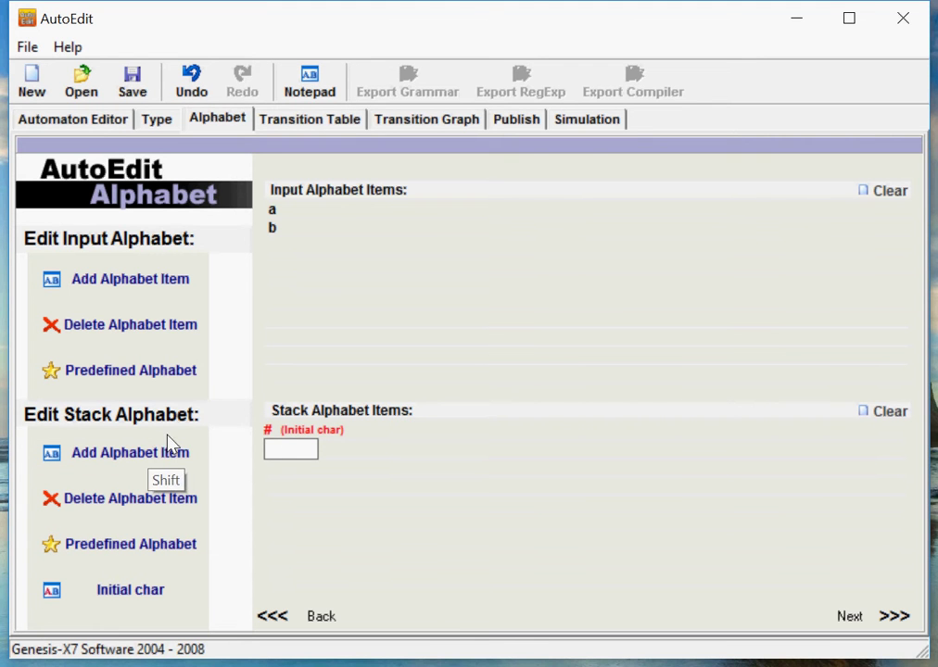
type("A")
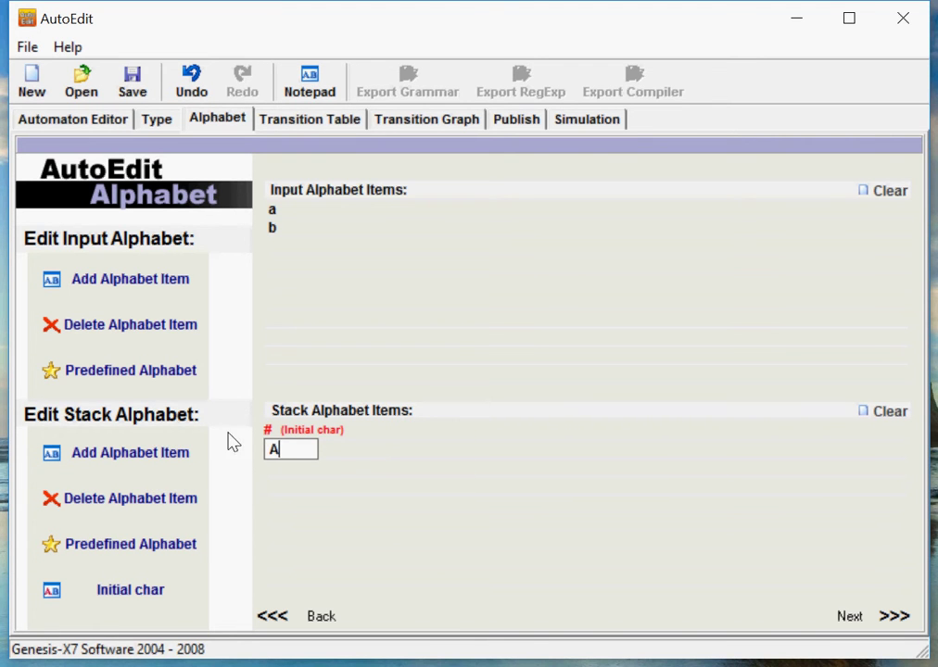
Step: Add three states to the transition table and mark the third one as a final state
left_click(897, 619)
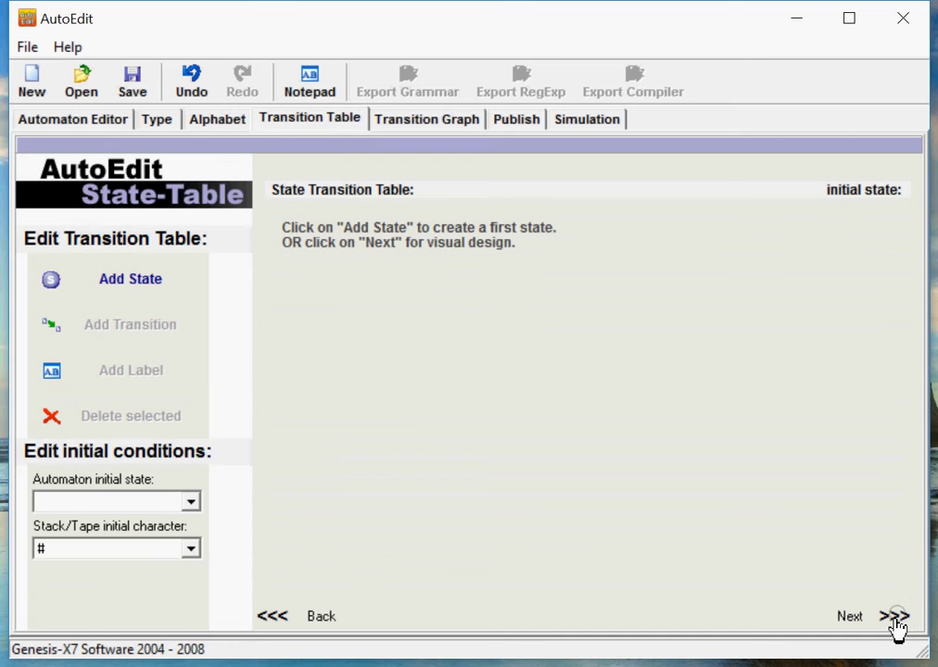
left_click(166, 287)
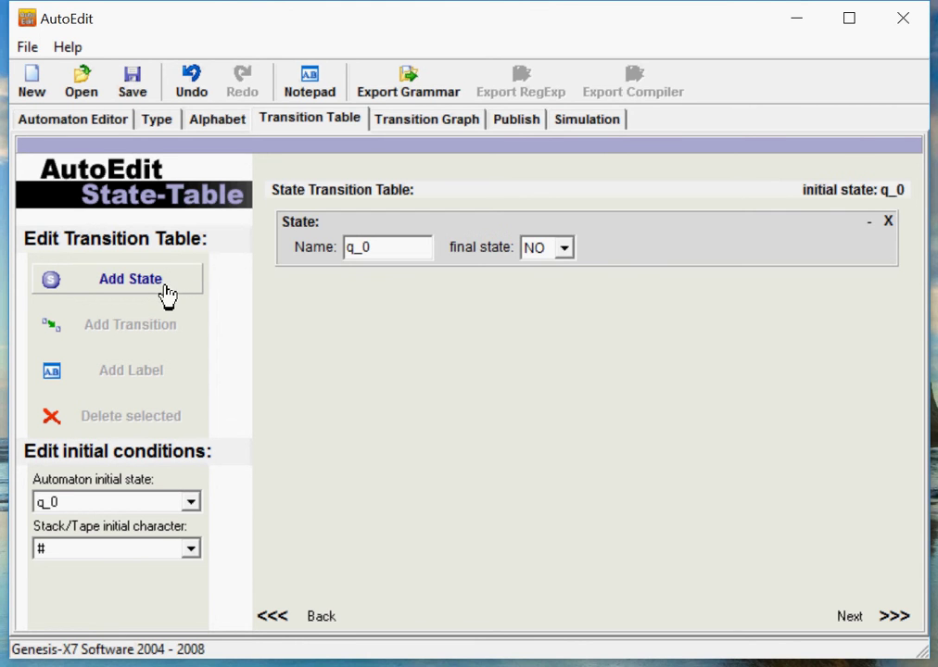
left_click(165, 287)
left_click(167, 288)
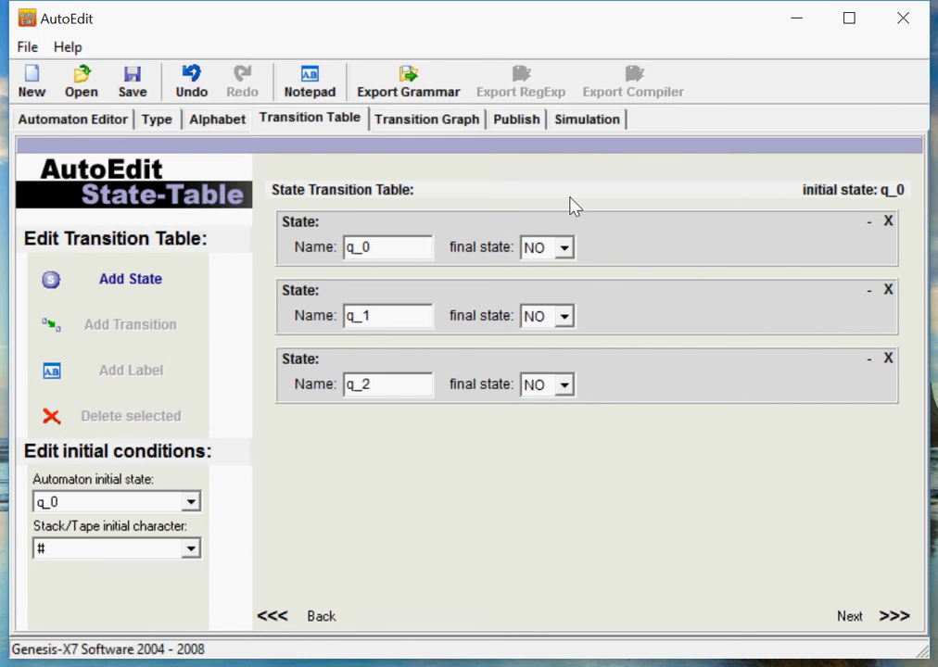
left_click(565, 387)
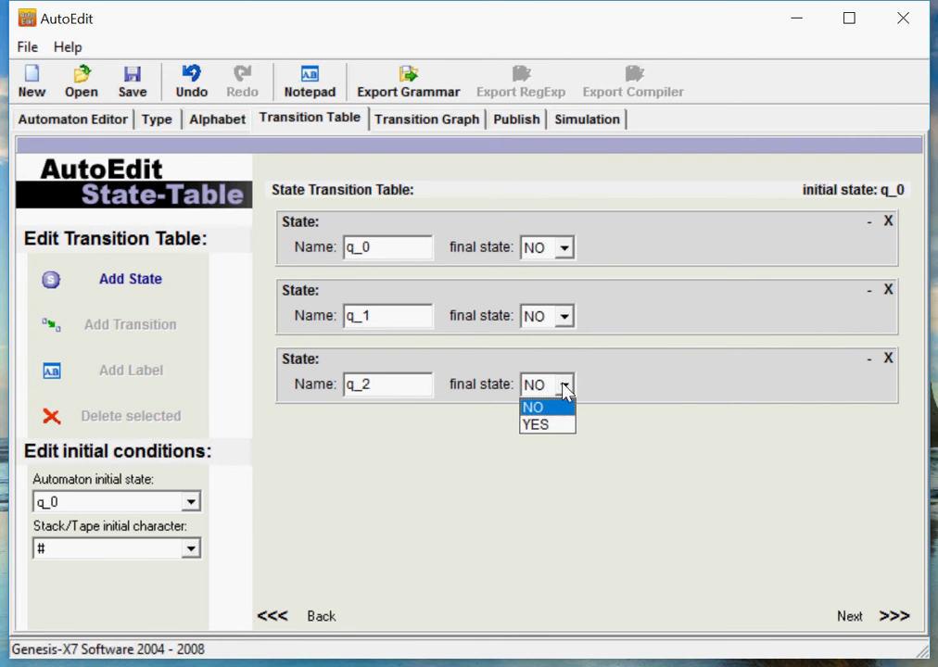
left_click(550, 427)
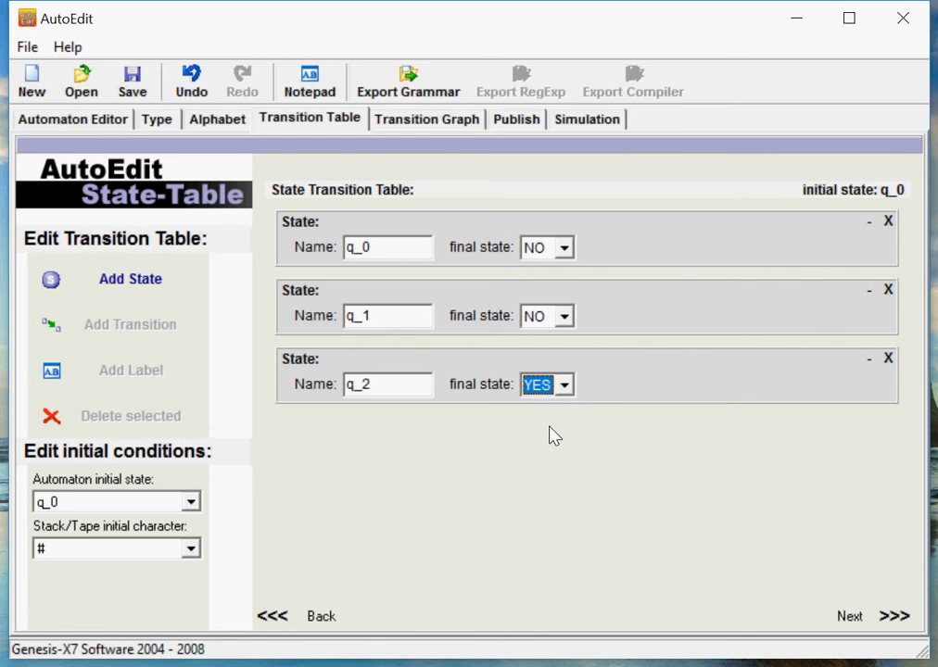
Step: Add a transition from q_0 to itself with a label that reads a, has # on top of the stack and pushes A#
left_click(442, 228)
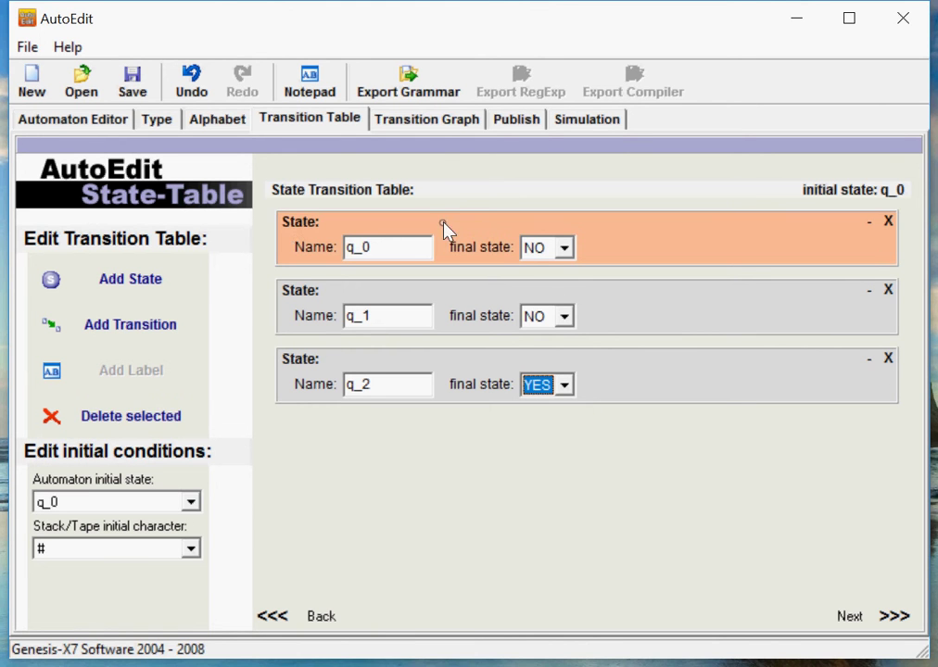
left_click(157, 329)
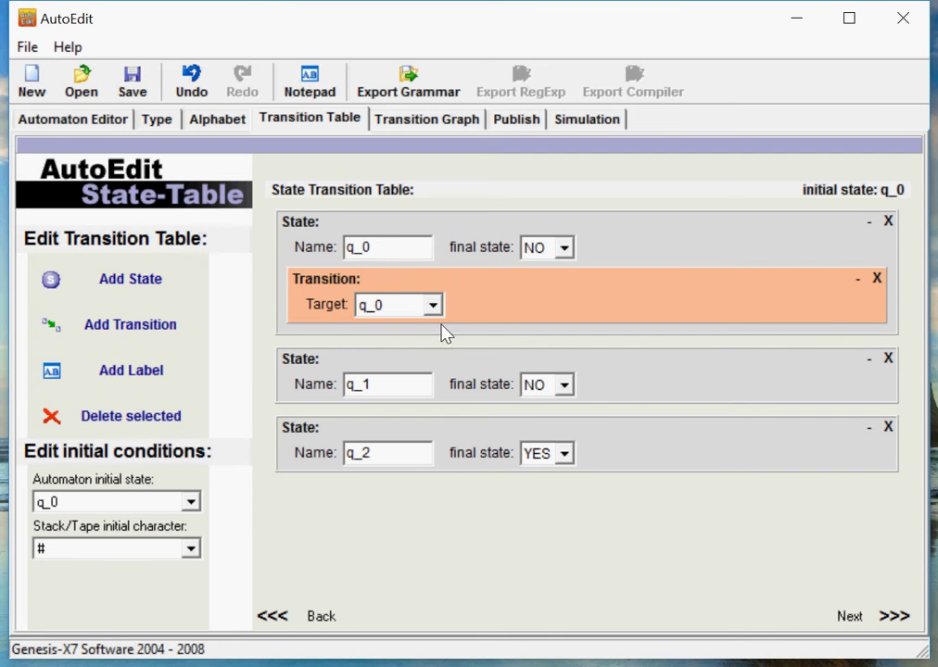
left_click(163, 376)
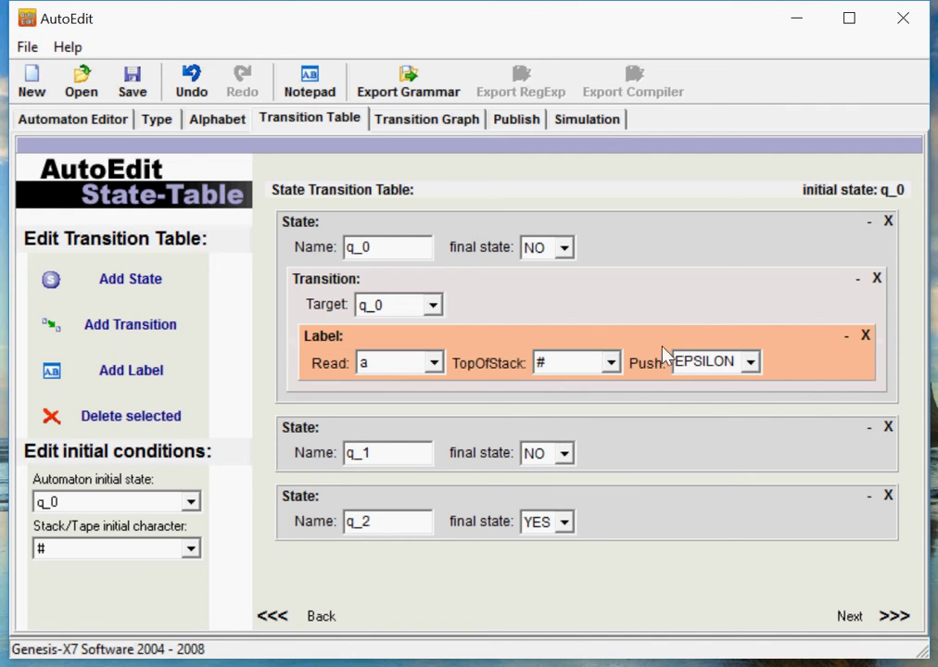
left_click(749, 363)
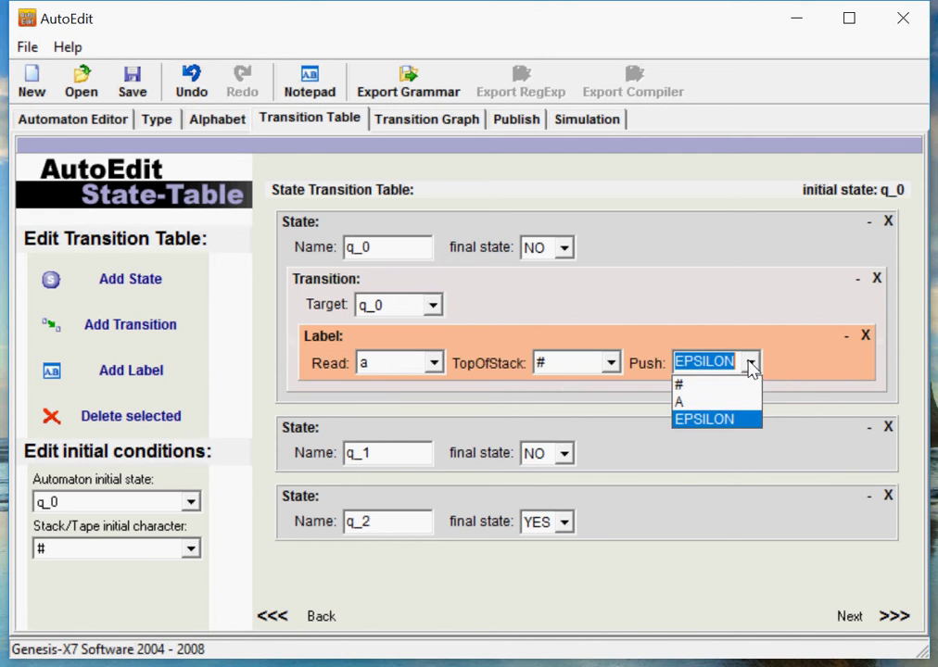
left_click(707, 357)
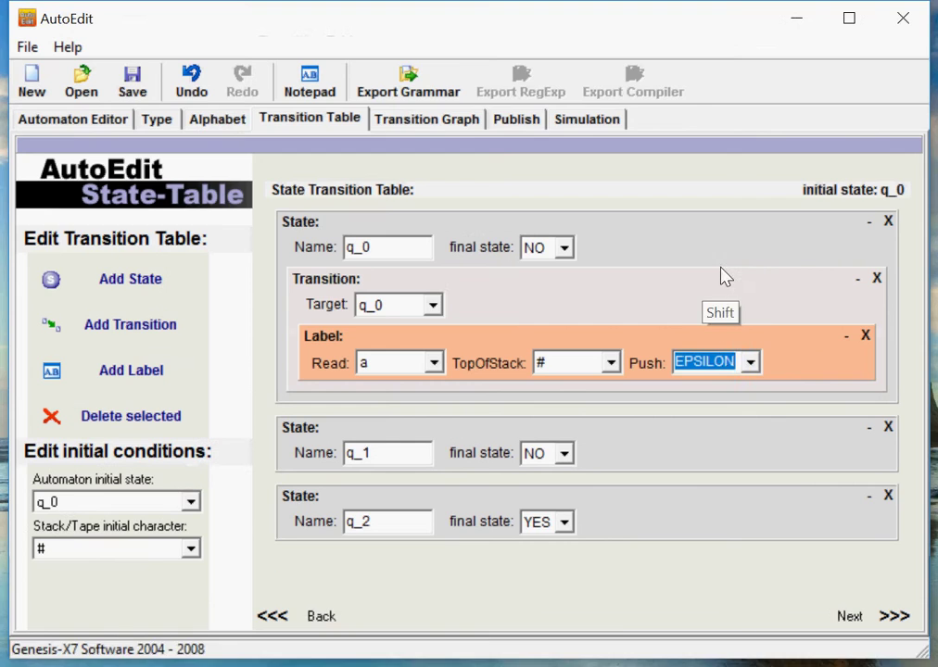
type("A#")
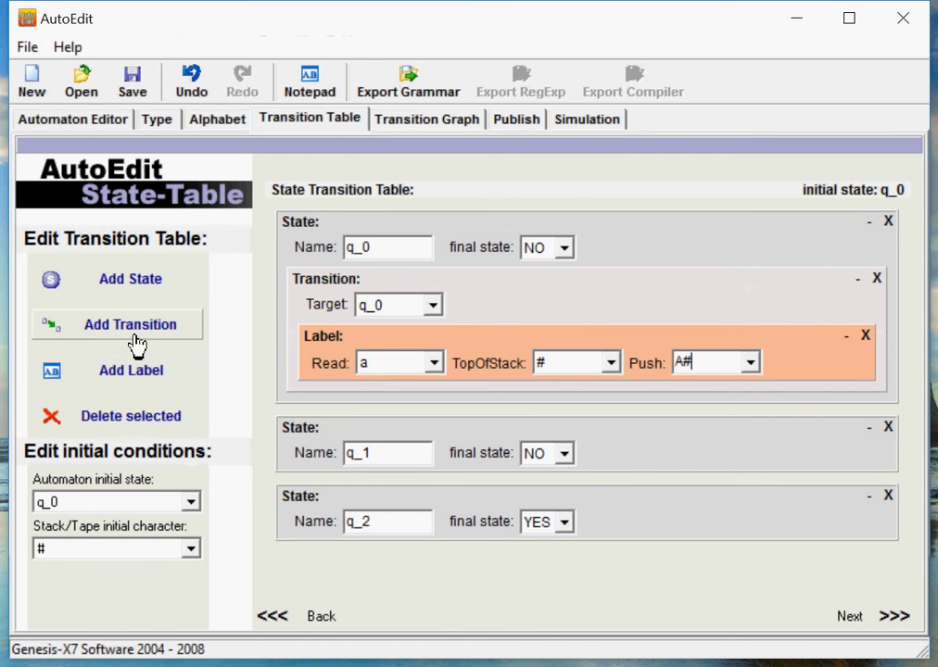
Step: Add a second label to the q_0 self-transition that reads a, has A on top of the stack and pushes AA
left_click(511, 303)
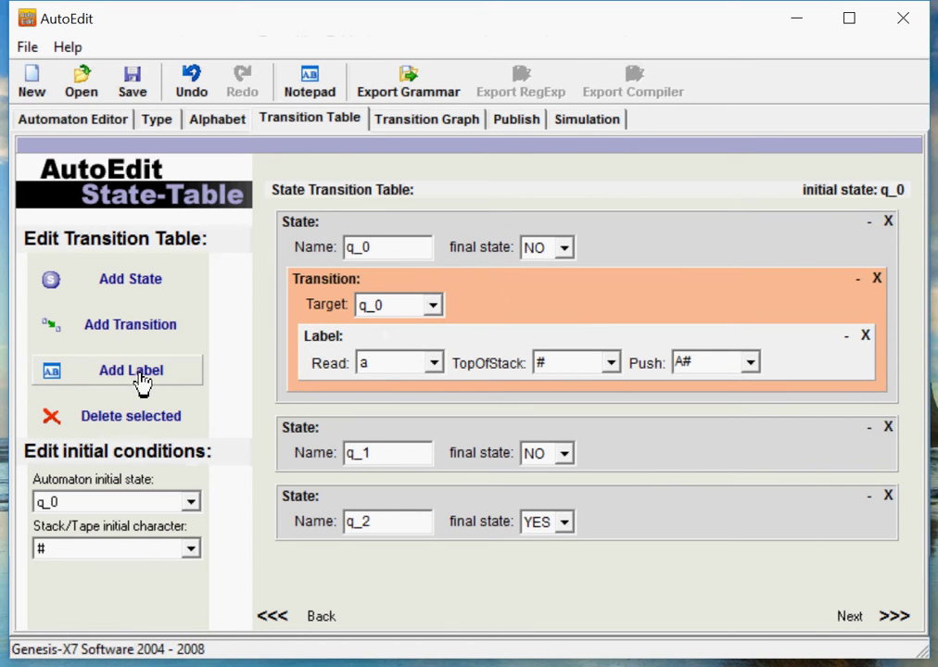
left_click(183, 375)
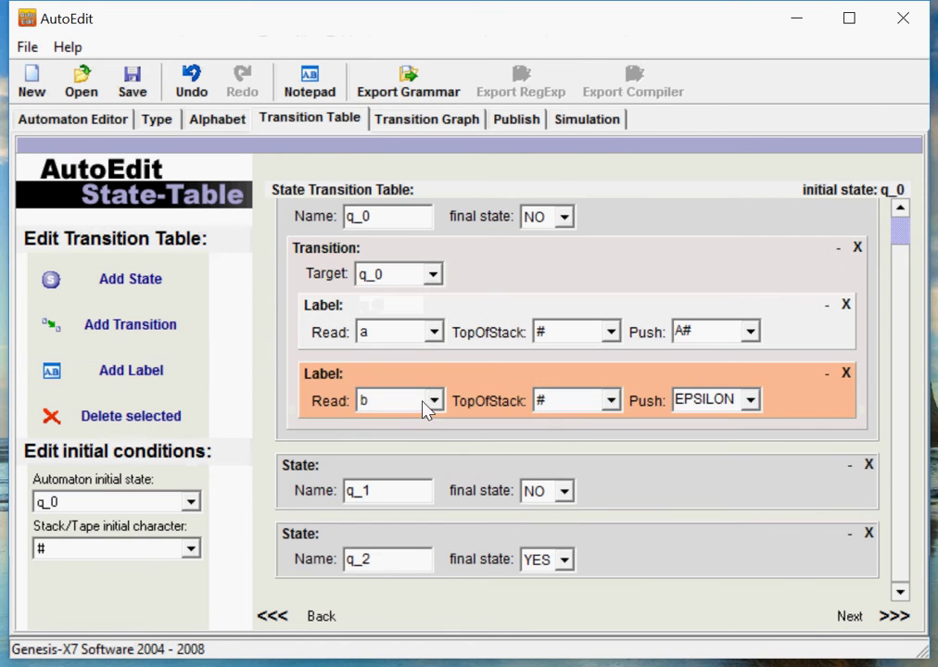
left_click(432, 400)
left_click(387, 422)
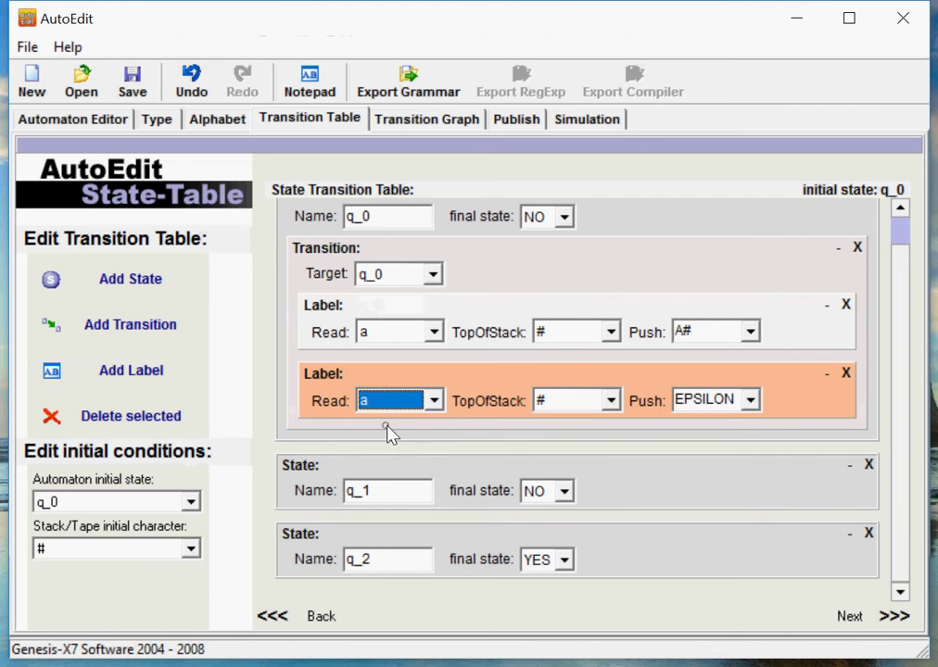
left_click(589, 406)
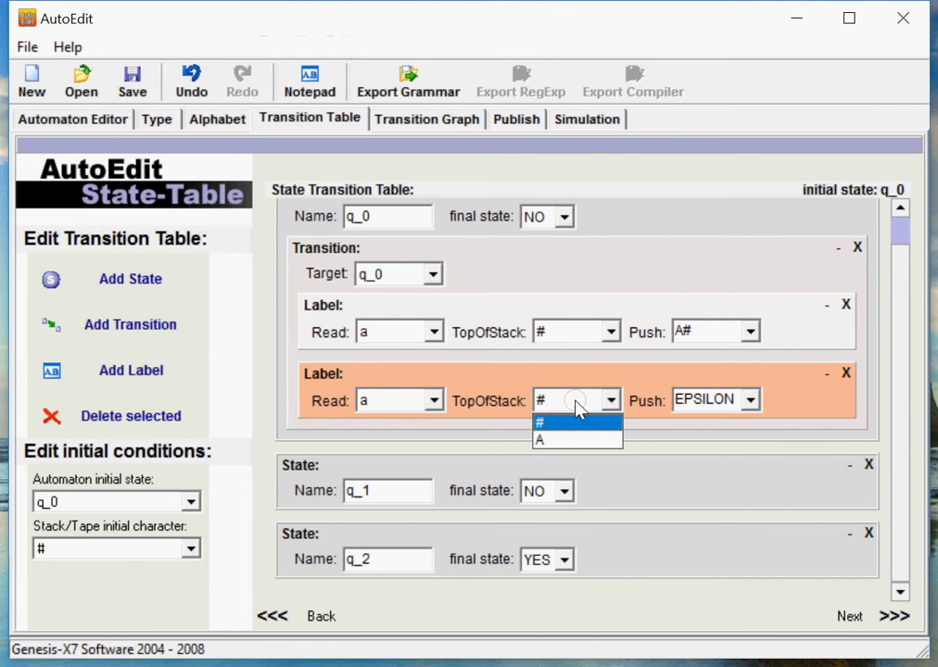
left_click(556, 451)
left_click(720, 399)
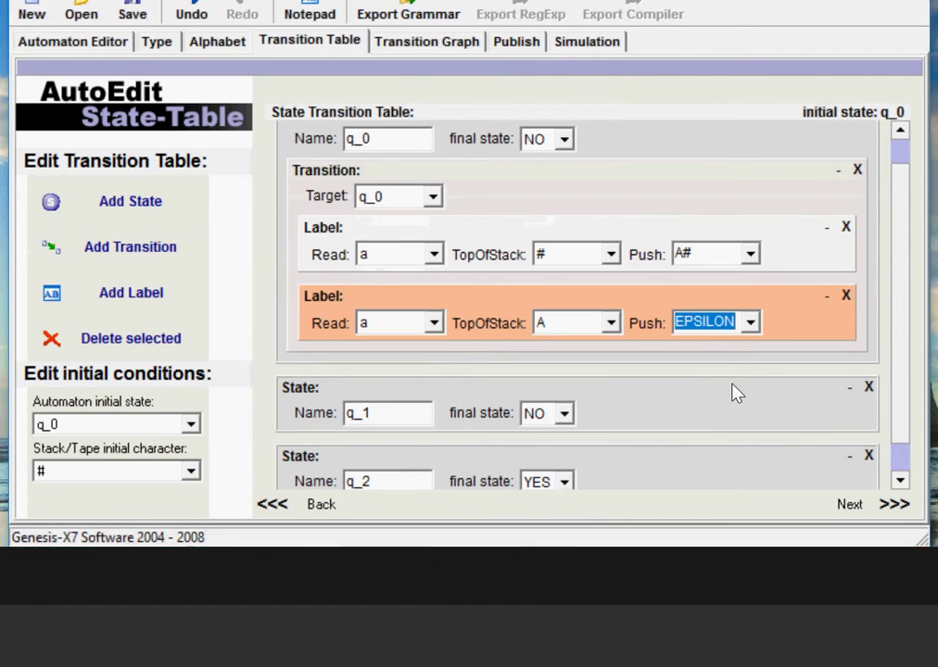
type("AA")
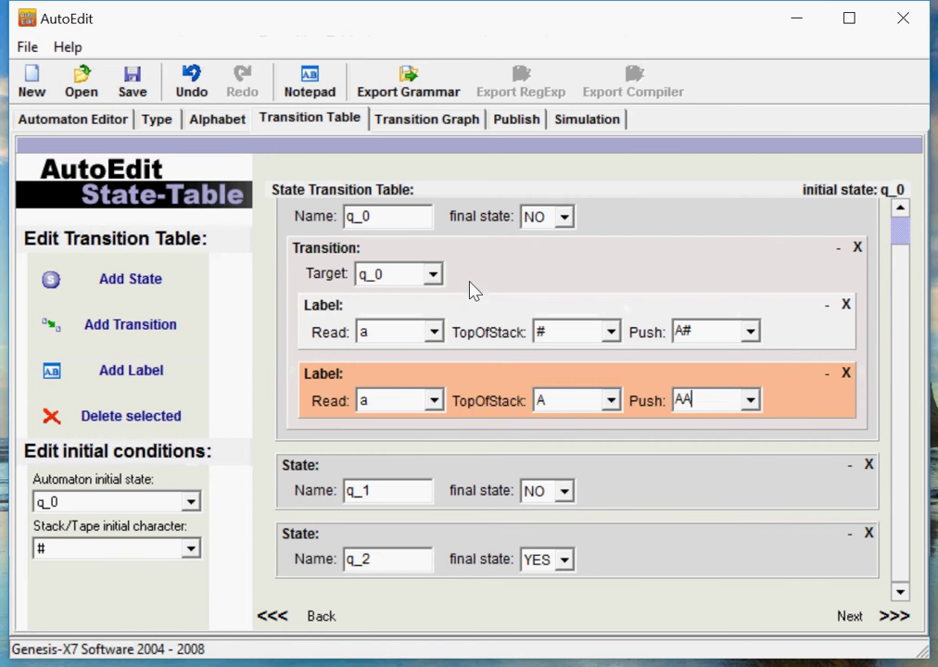
Step: Add a transition from q_0 to q_1 with a label that reads b, has A on top of the stack and pushes EPSILON
left_click(163, 333)
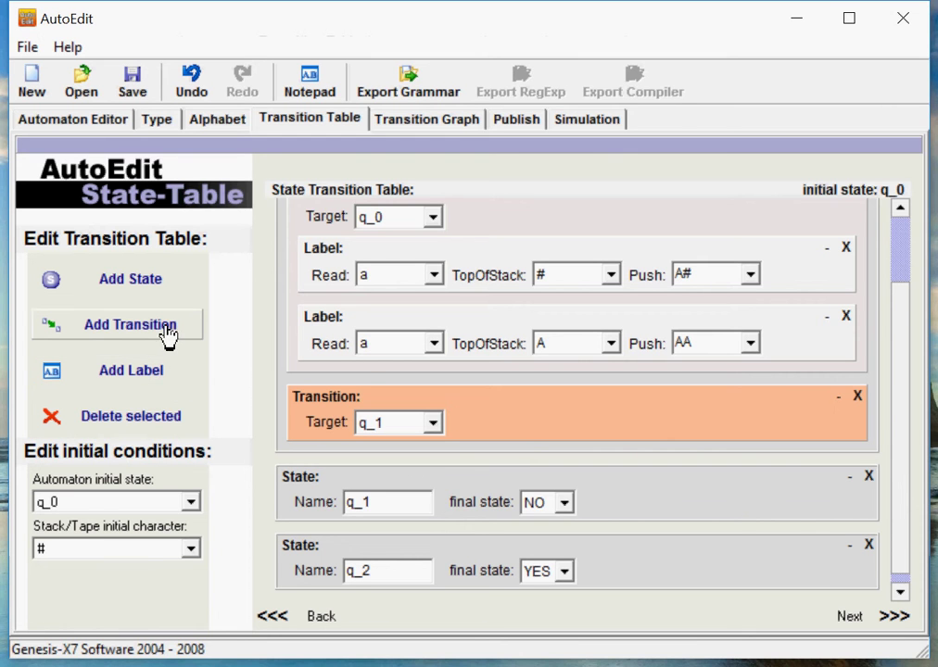
left_click(157, 375)
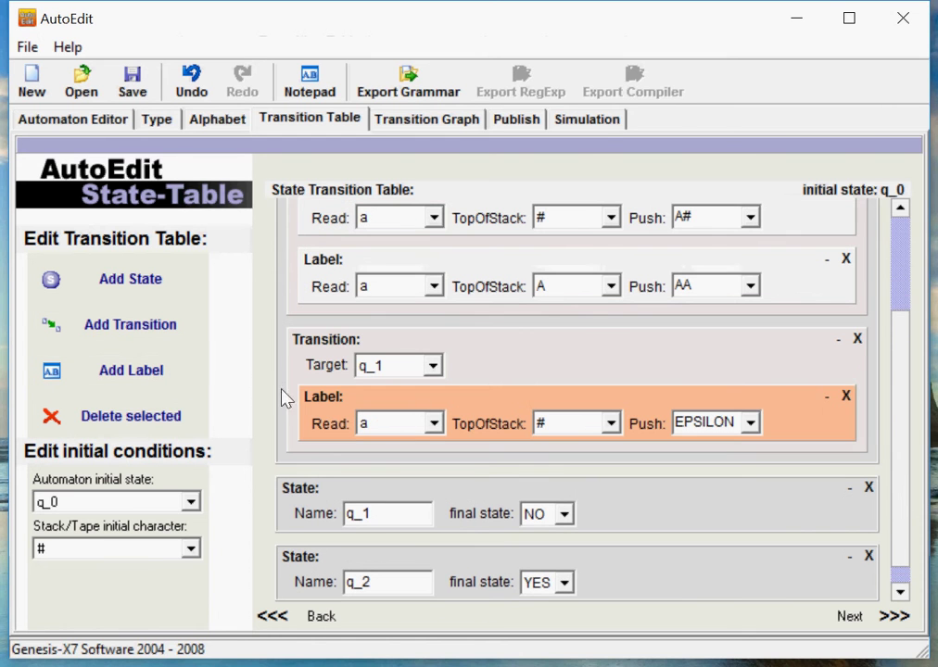
left_click(417, 428)
left_click(391, 462)
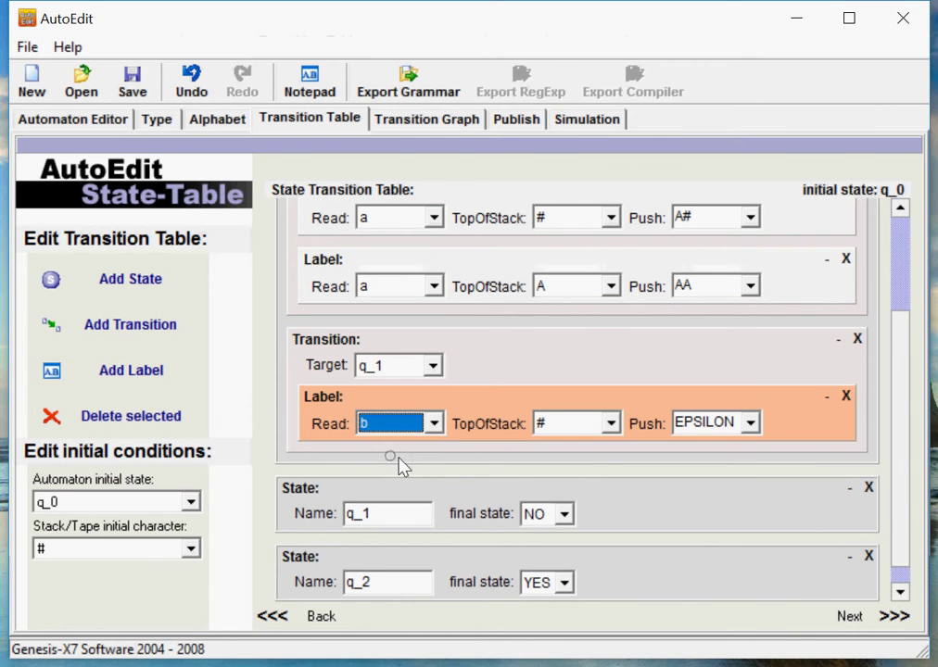
left_click(602, 426)
left_click(573, 462)
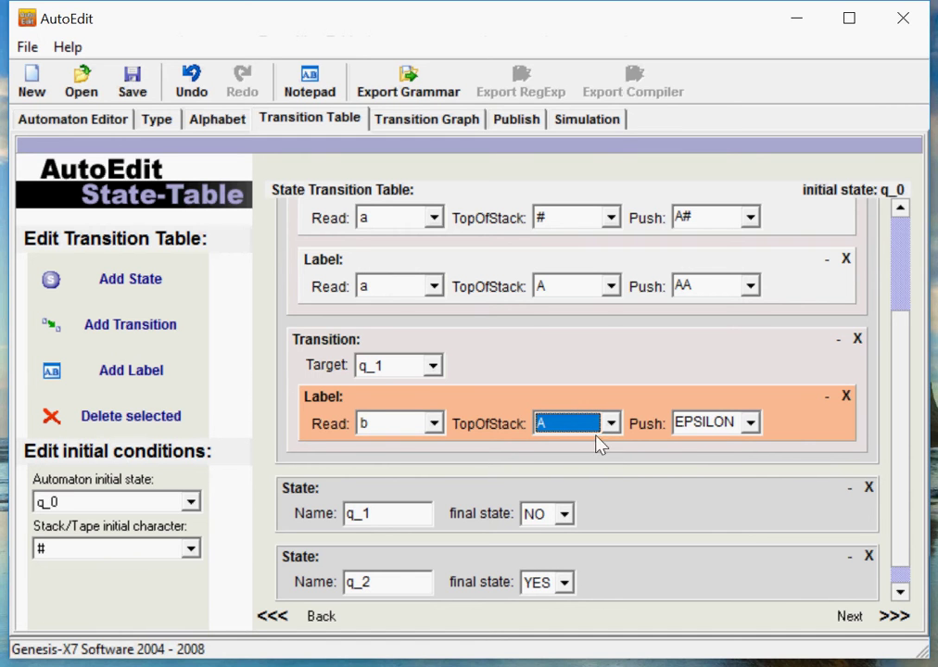
Step: Add a transition from q_1 to itself with a label that reads b, has A on top of the stack and pushes EPSILON
left_click(616, 502)
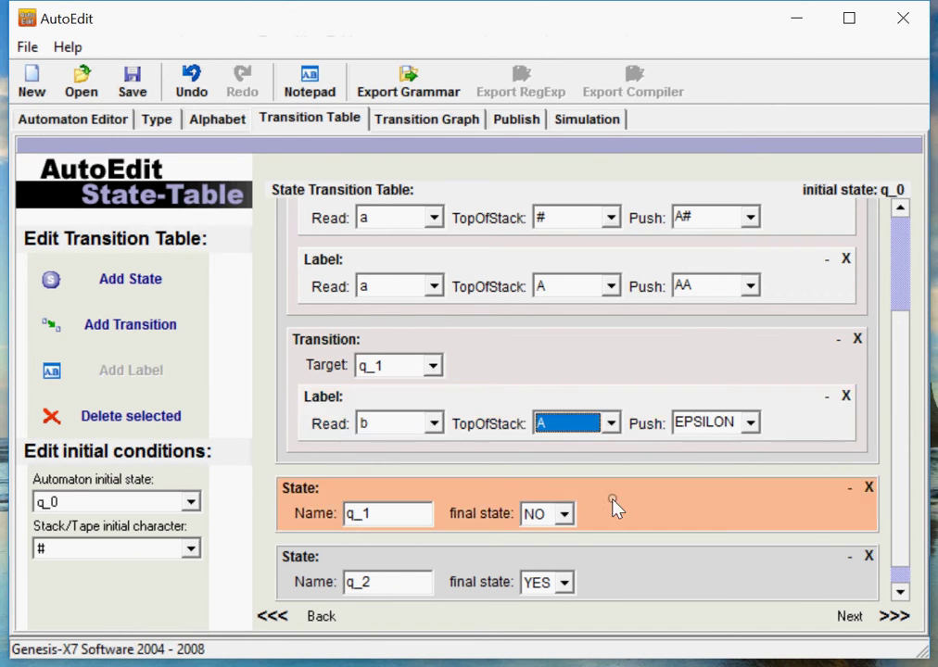
left_click(168, 330)
left_click(389, 521)
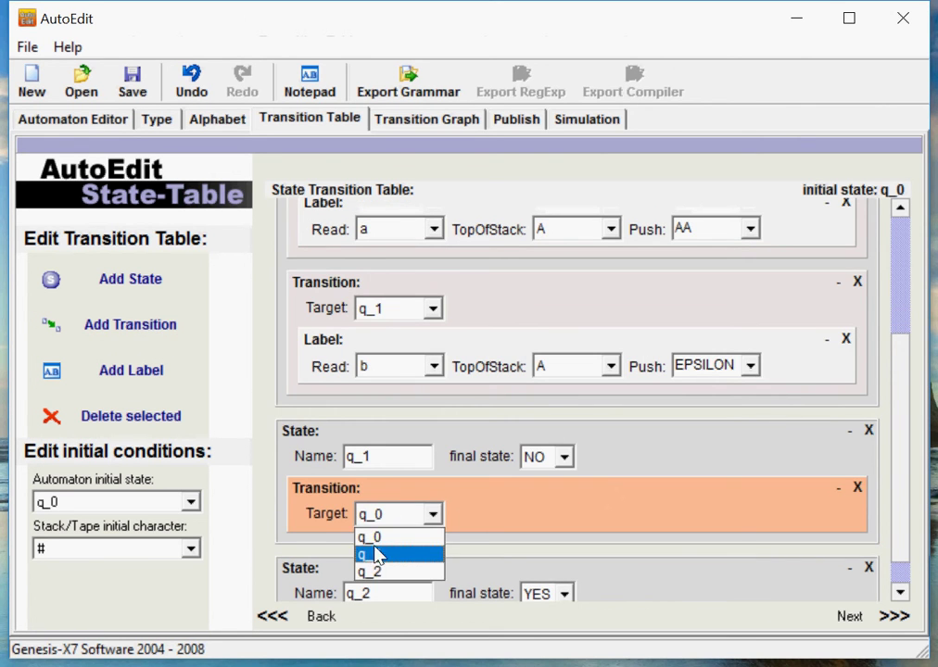
left_click(372, 554)
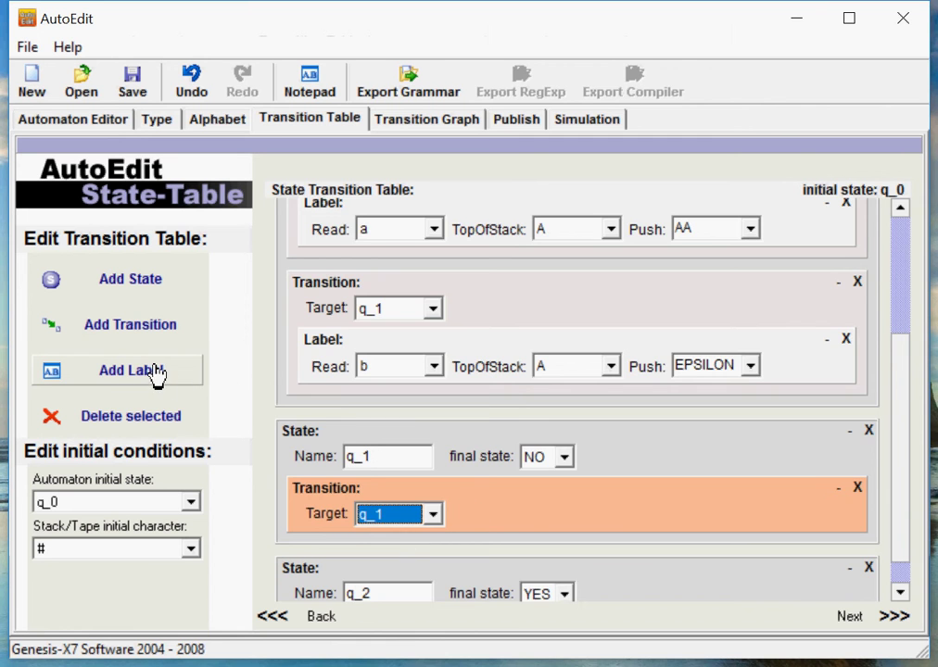
left_click(174, 374)
left_click(417, 515)
left_click(391, 556)
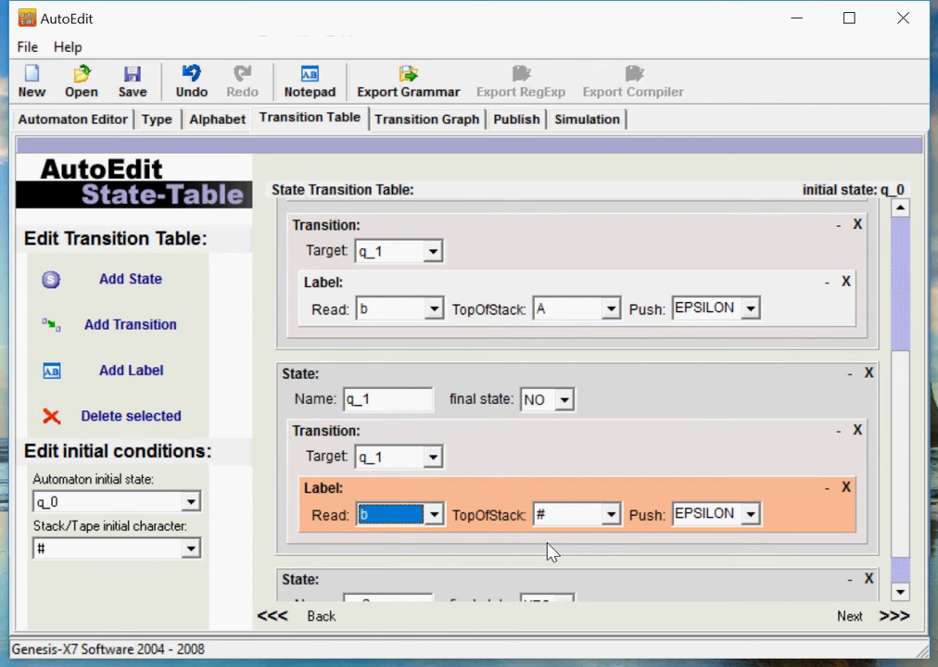
left_click(561, 516)
left_click(560, 554)
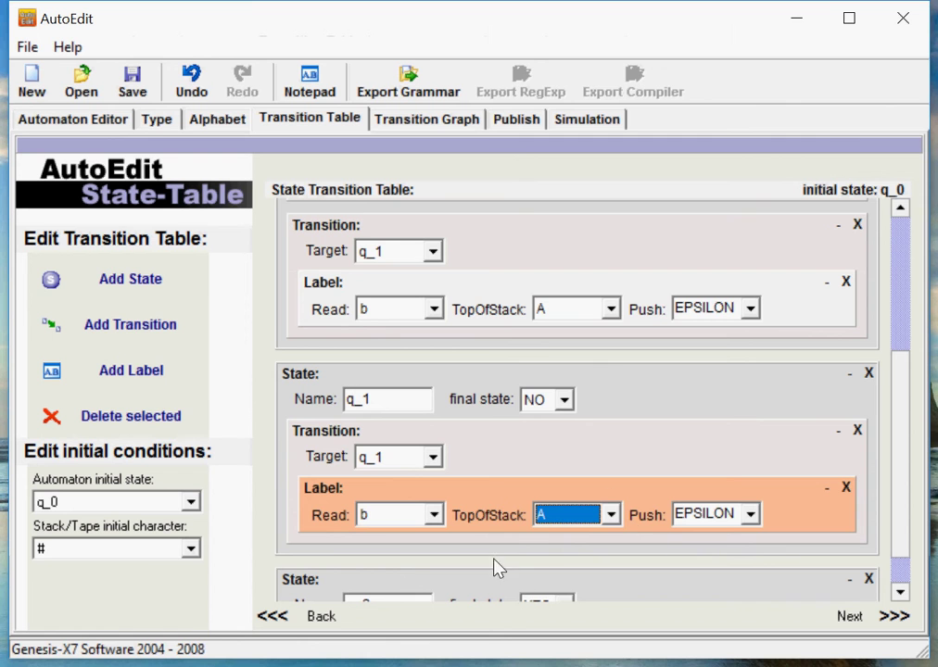
Step: Add a transition from q_1 to q_2 with a label that reads EPSILON, has # on top of the stack and pushes EPSILON
left_click(157, 334)
left_click(410, 536)
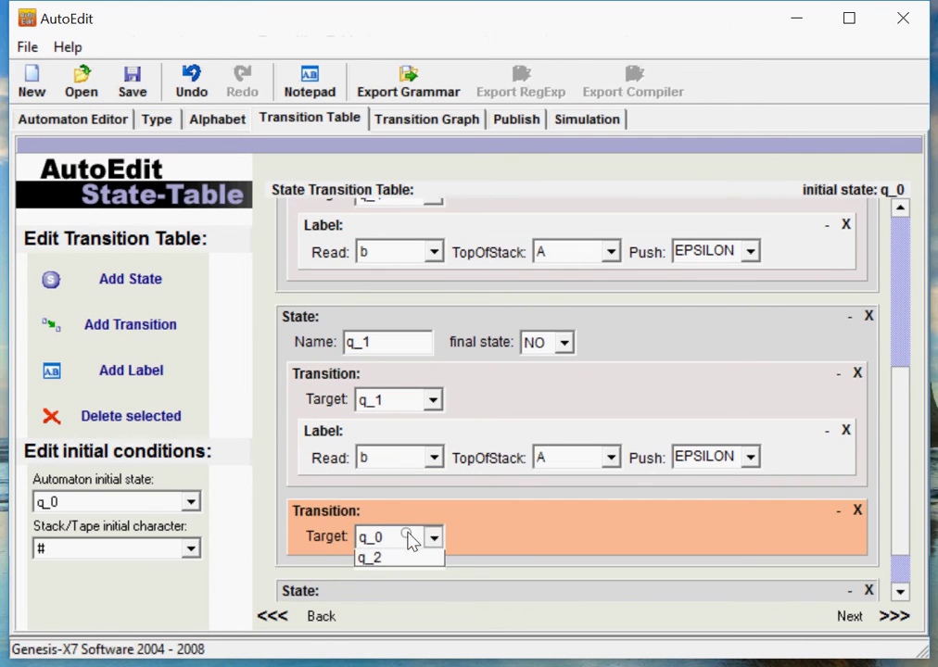
left_click(388, 578)
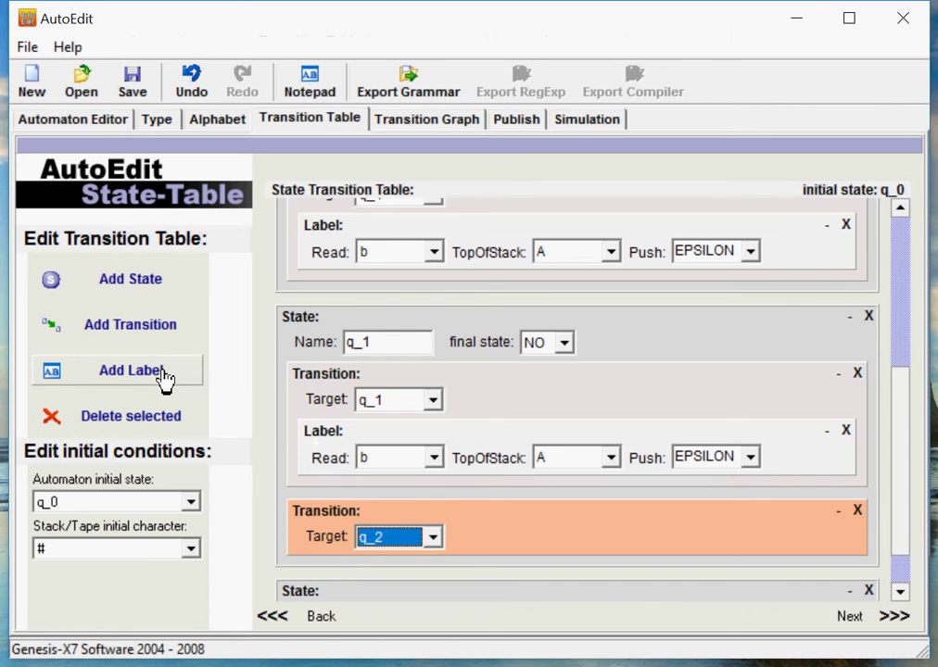
left_click(176, 376)
left_click(432, 538)
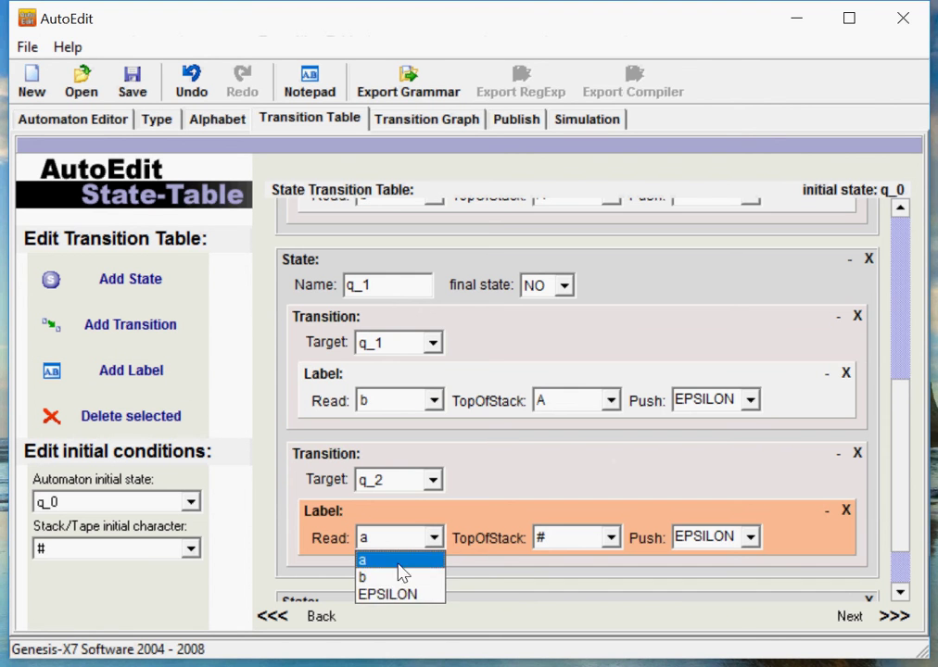
left_click(393, 595)
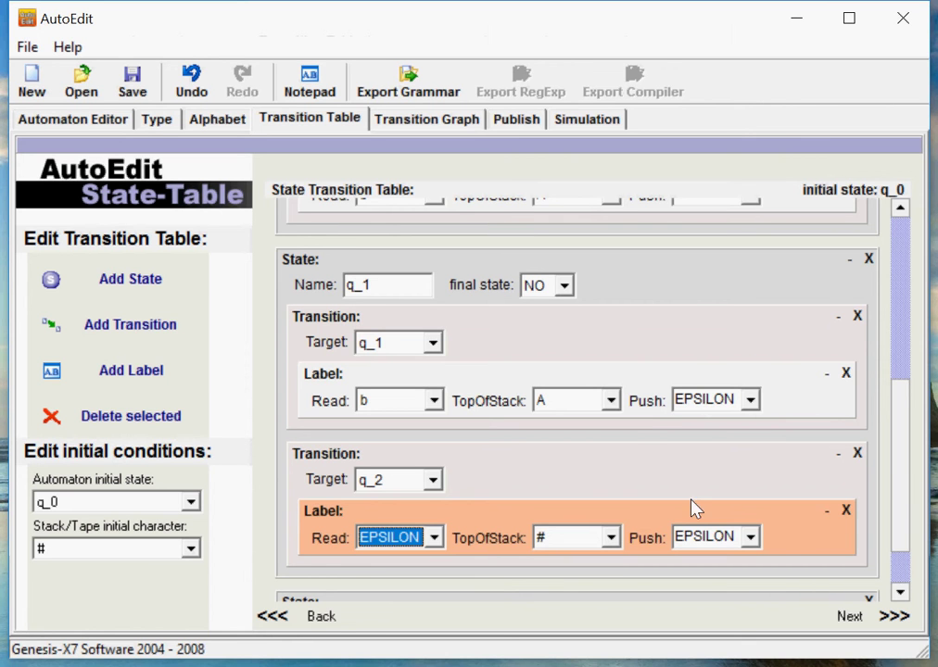
Step: Rearrange the transition graph by moving q_2 to about left 318, top 100 and q_1 to about left 217, top 68
left_click(892, 619)
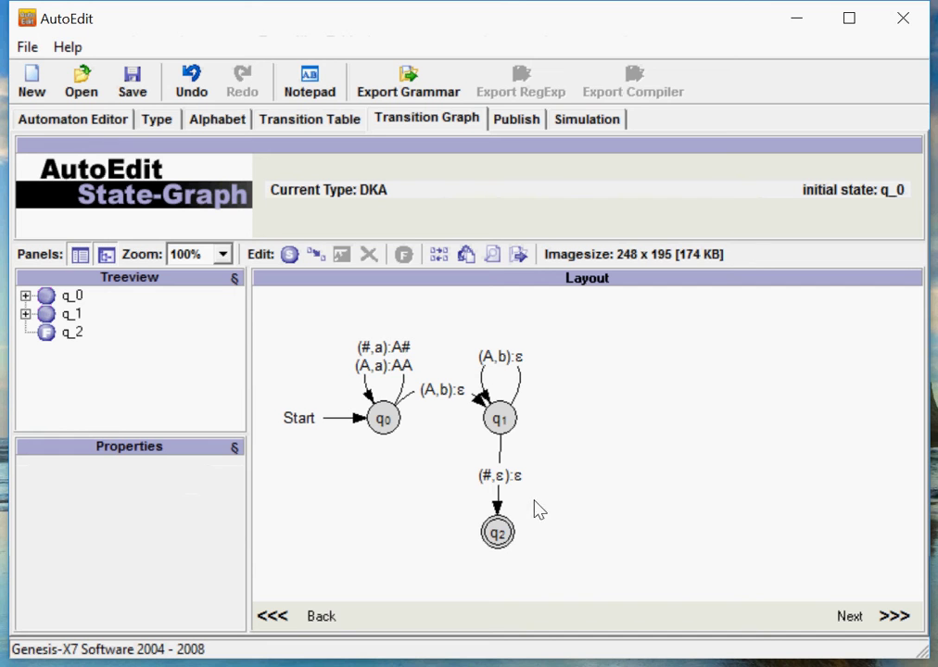
left_click_drag(498, 536, 631, 420)
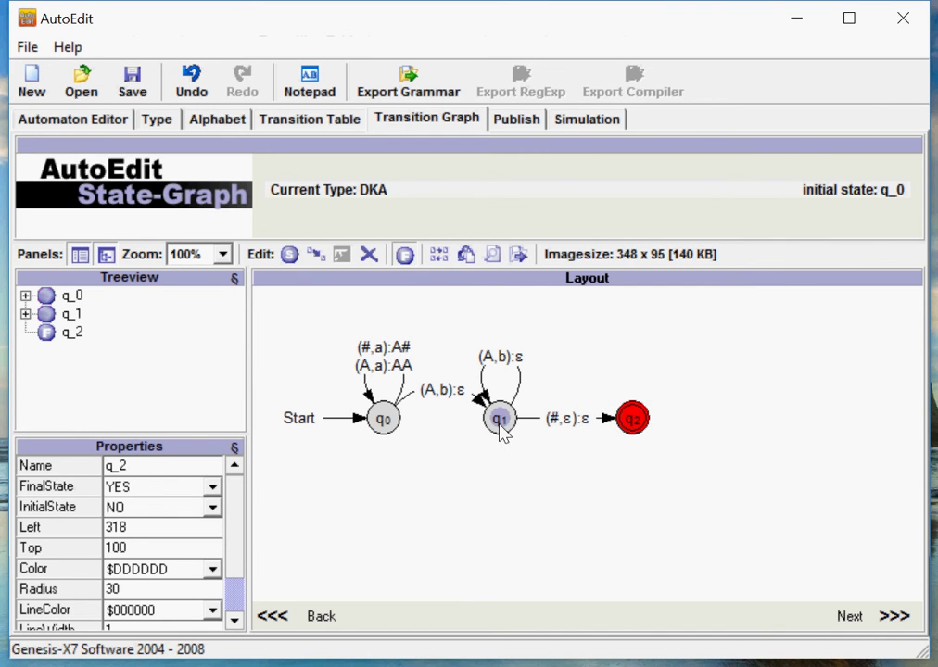
left_click_drag(499, 428, 517, 391)
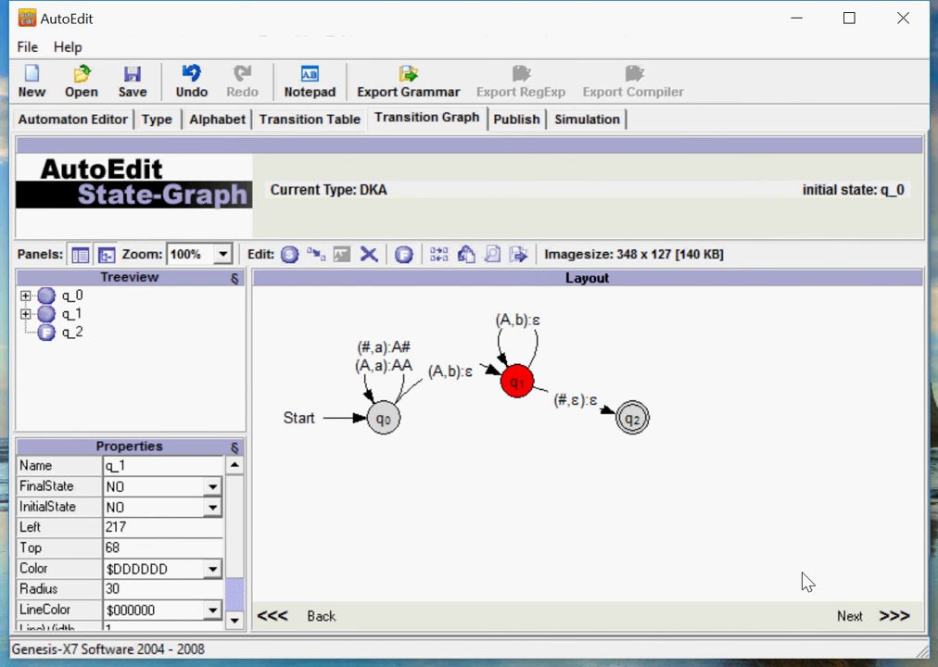
Step: View the automaton's publishable definition and run a simulation with the input aabb
left_click(878, 621)
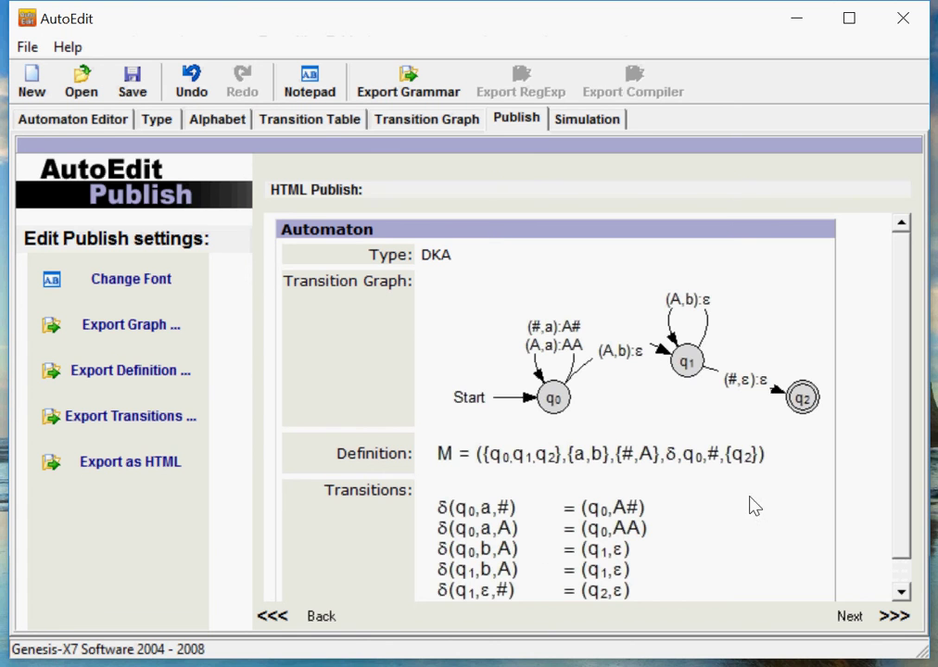
left_click(894, 616)
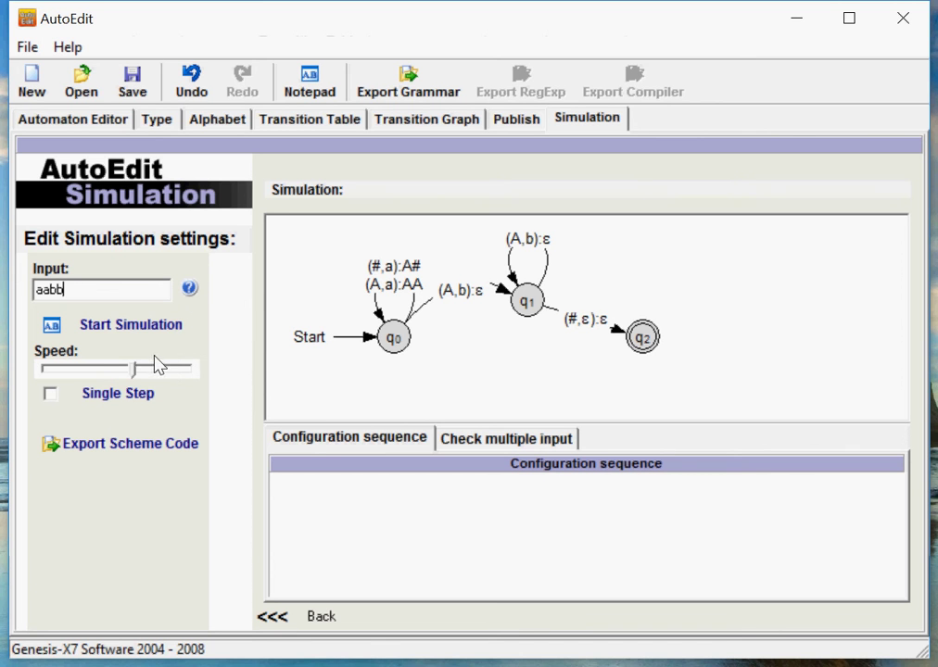
left_click(114, 332)
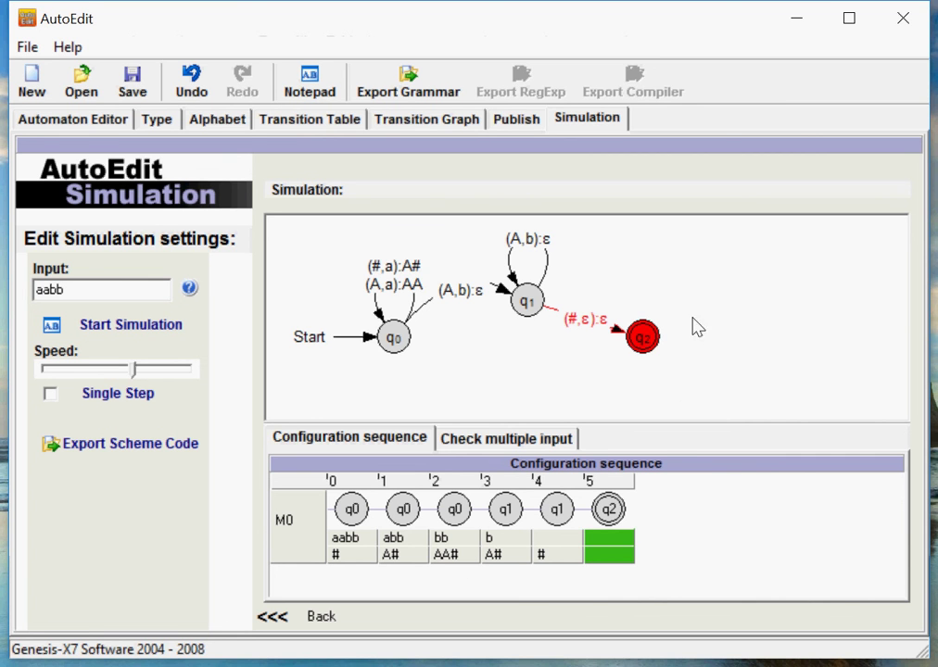
Step: Change the simulation input to aab, run the simulation and dismiss the result message
left_click(83, 288)
key("BackSpace")
key("Return")
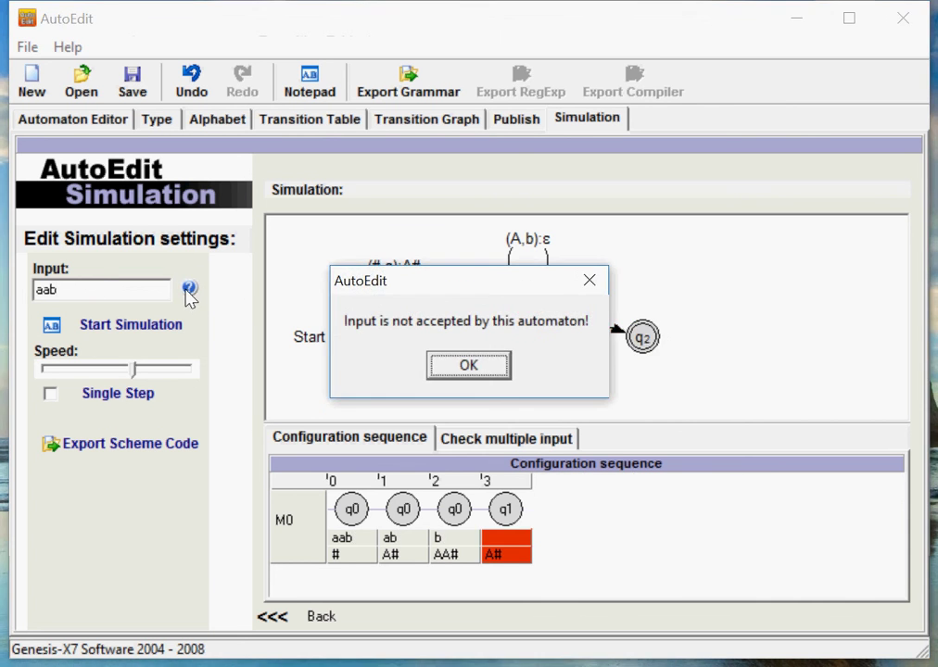
left_click(485, 370)
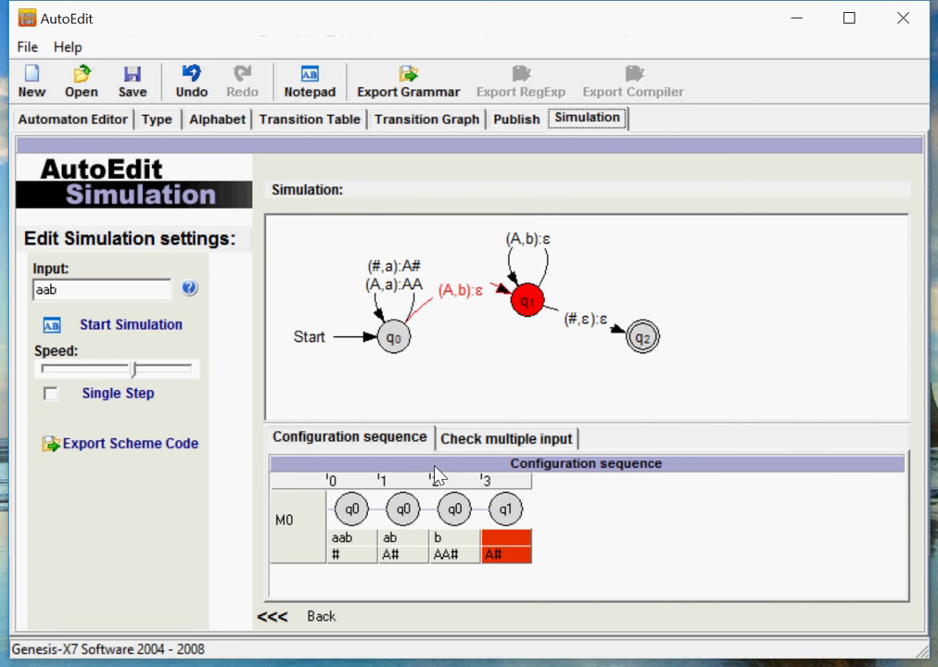
Step: Create three random words of length 5 for the multiple input check and test them against the automaton
left_click(494, 443)
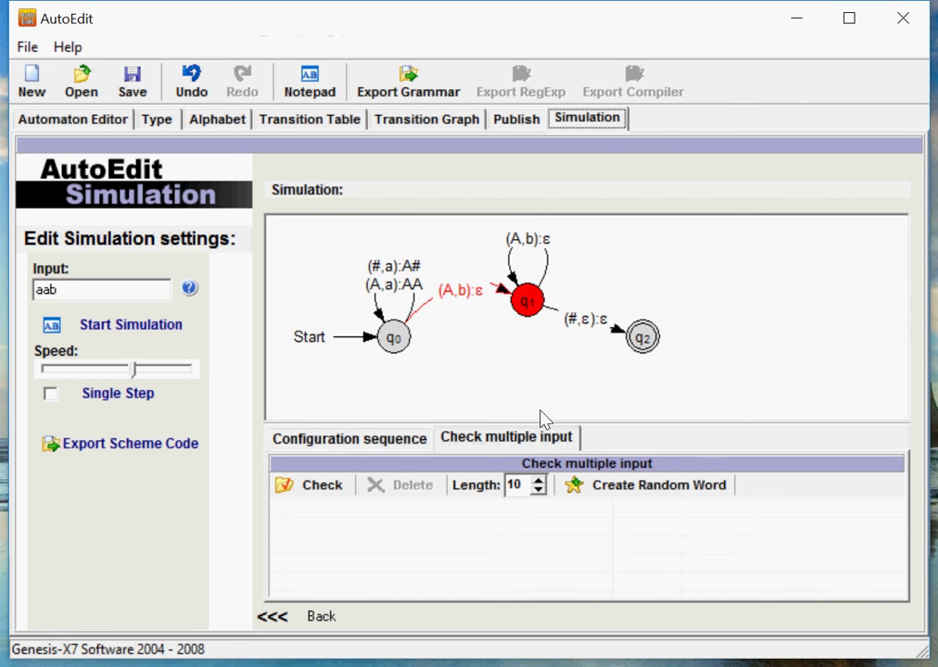
left_click(538, 490)
left_click(538, 490)
left_click(538, 490)
left_click(538, 490)
left_click(538, 490)
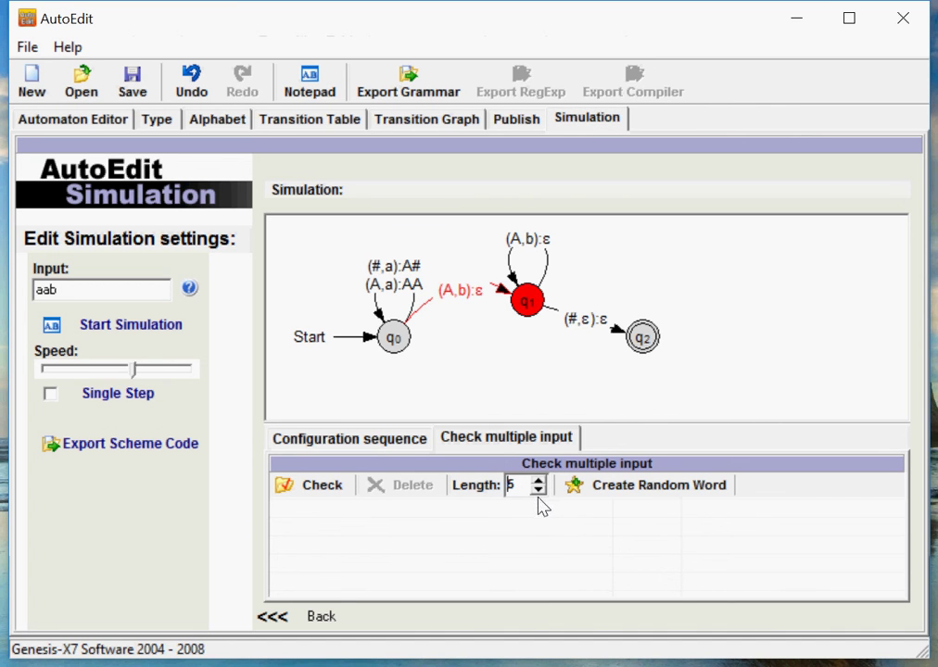
left_click(620, 495)
left_click(620, 495)
left_click(619, 495)
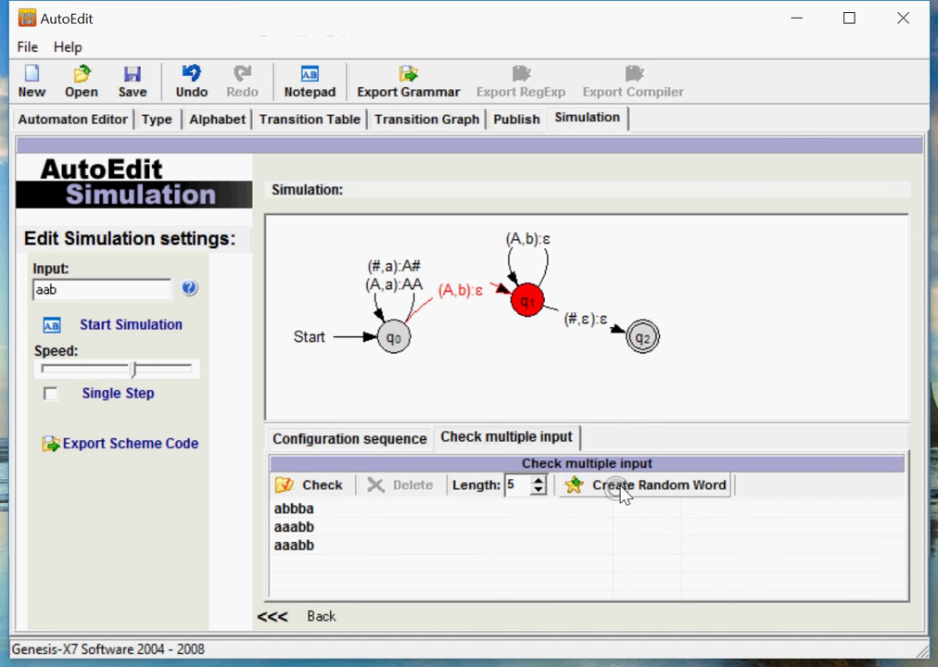
left_click(307, 485)
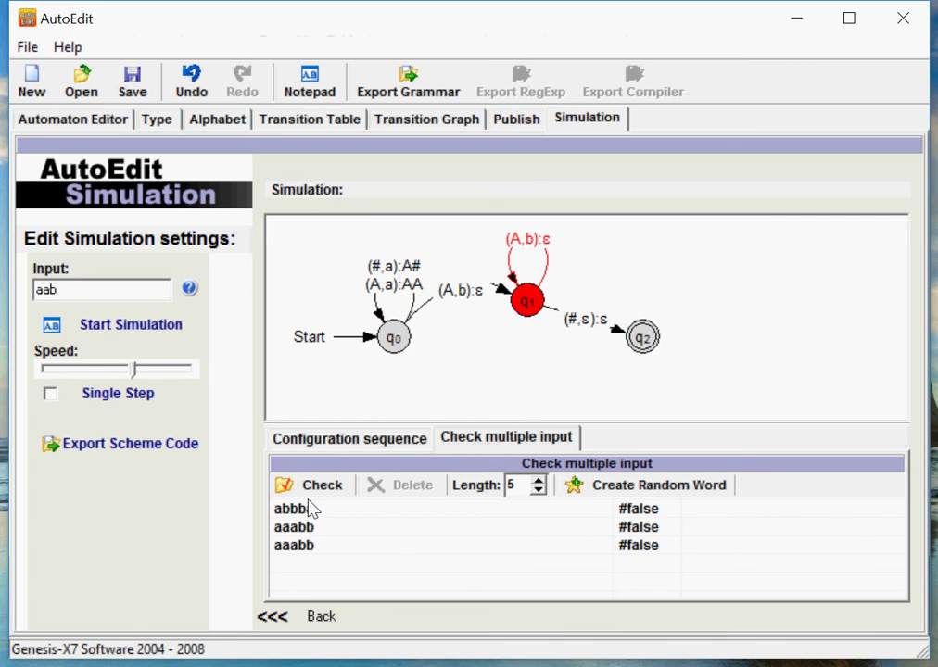
Step: Add the word aaabbb below the random words and run the multiple input check again
left_click(301, 563)
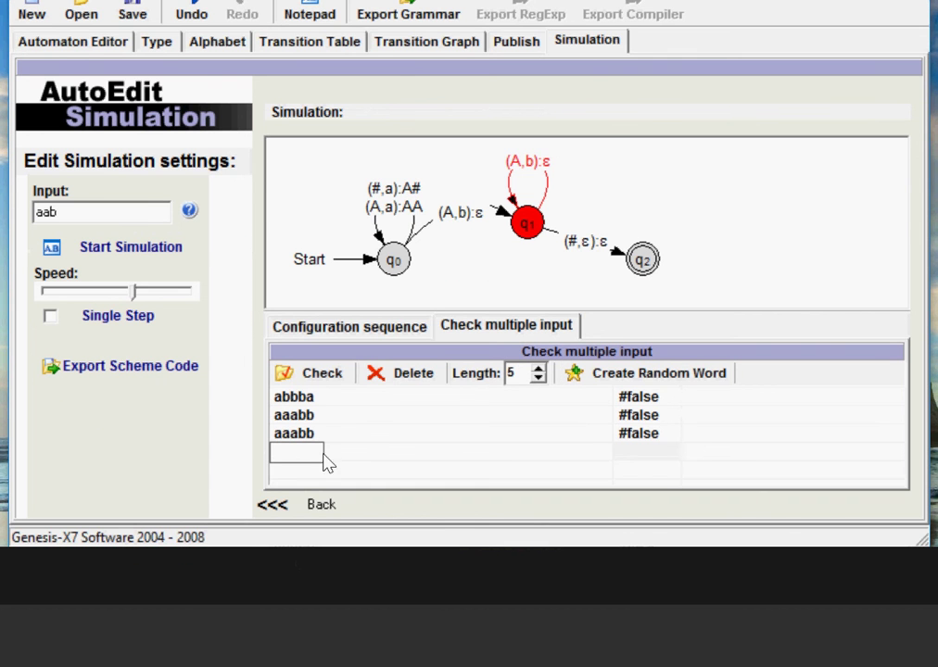
type("aa")
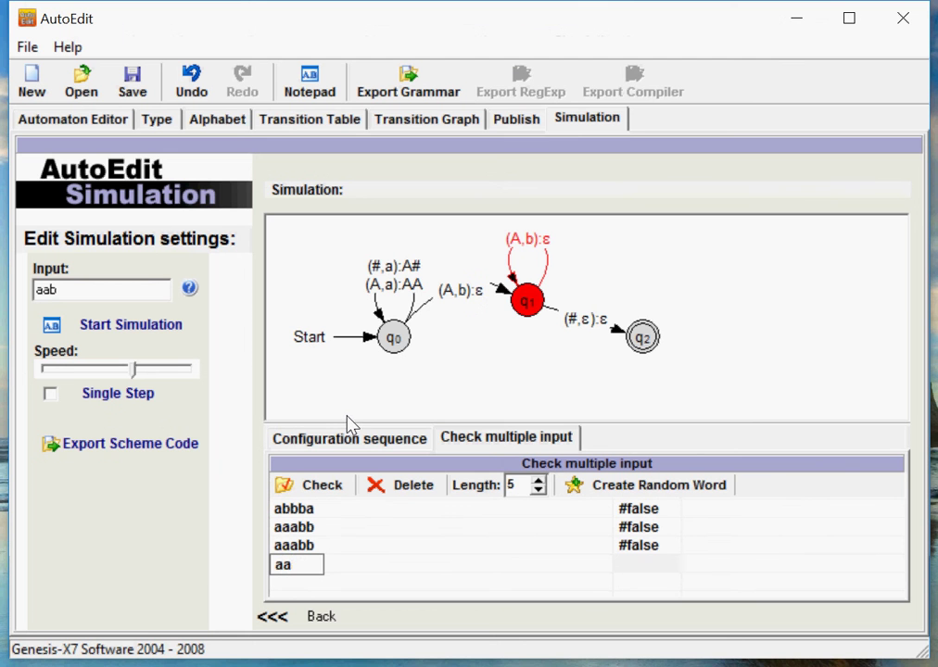
type("abbb")
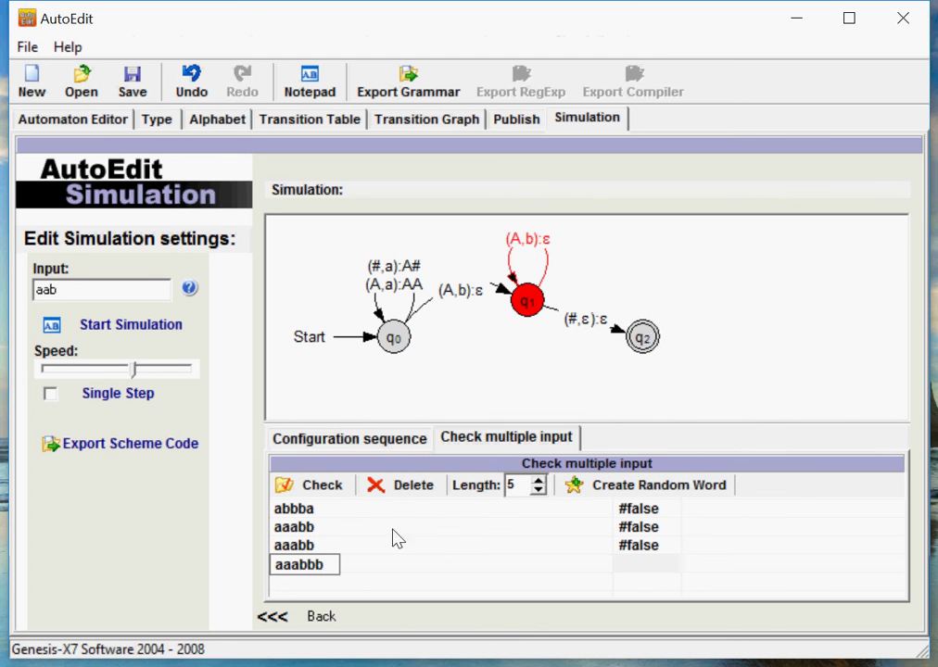
left_click(327, 488)
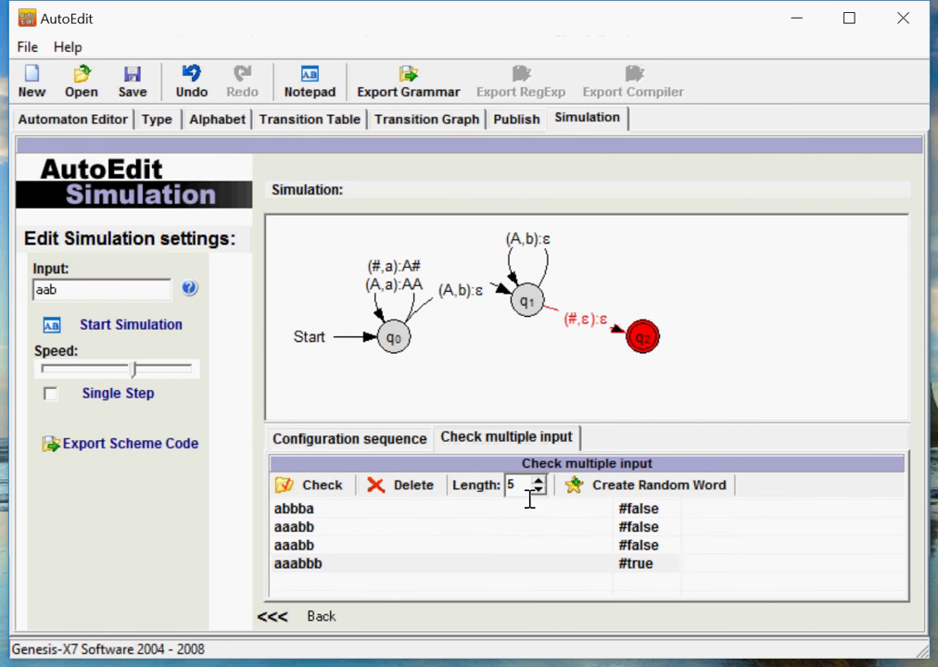